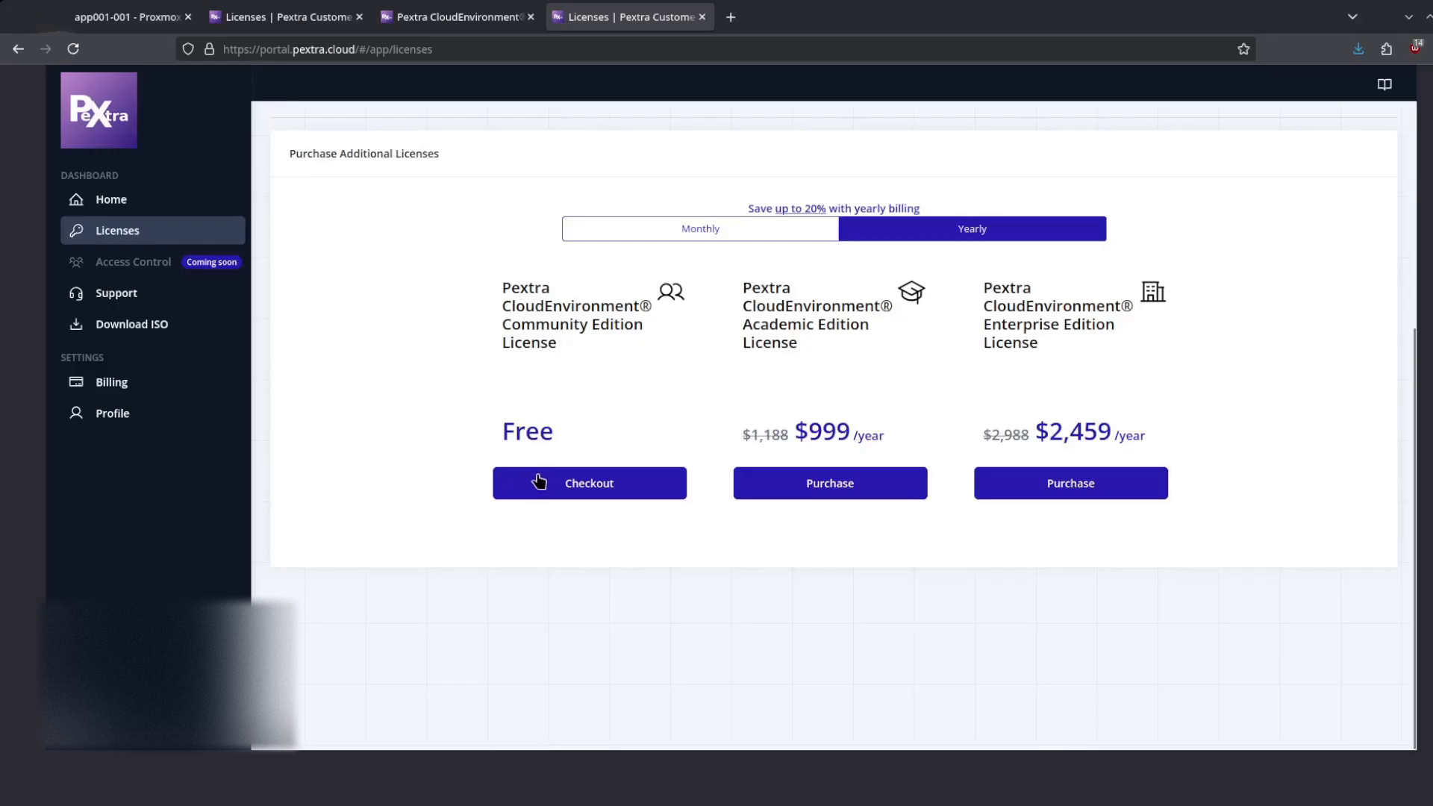
- Claim a free Community Edition licence and copy its new, never-activated key from Licenses
{"action": "left_click", "coordinate": [537, 480]}
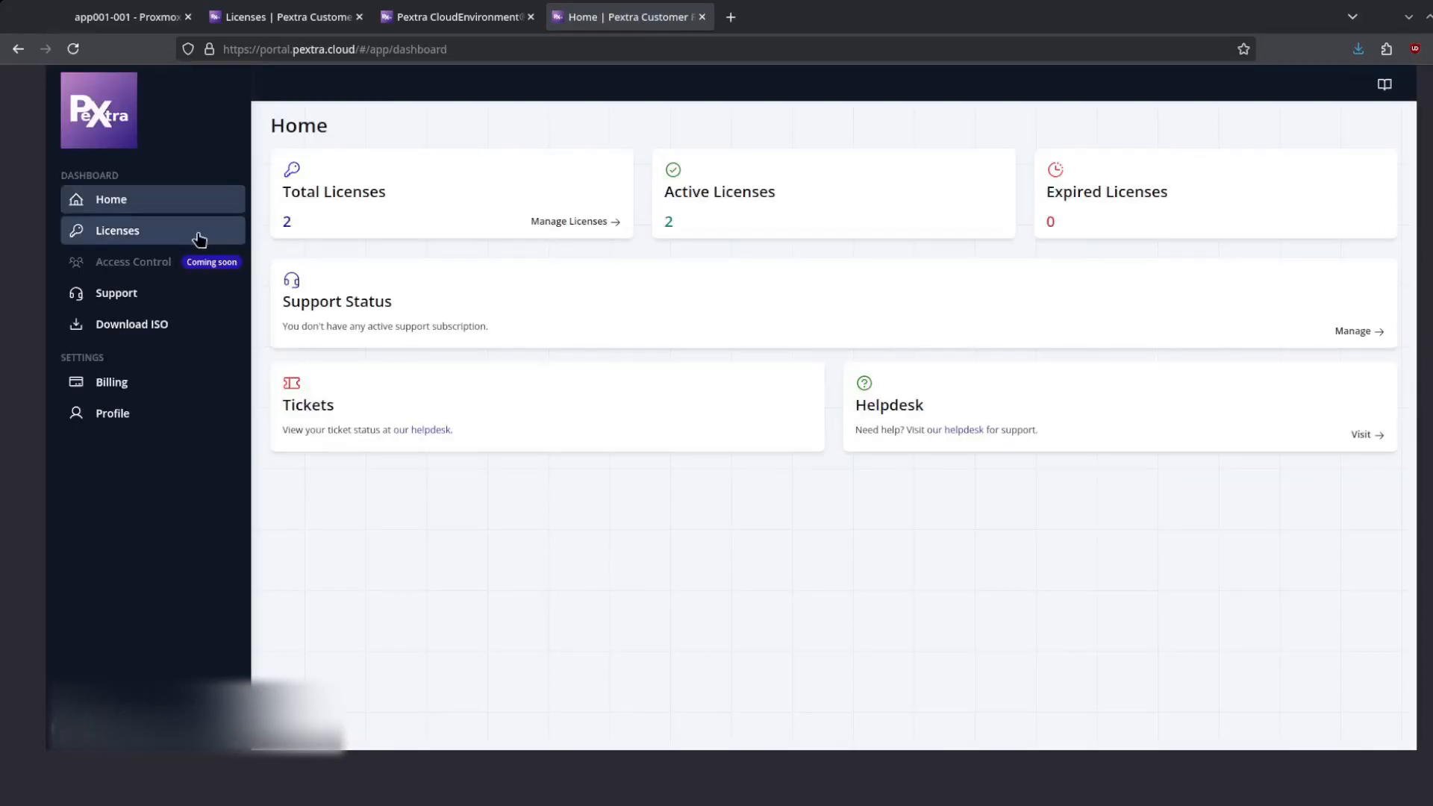
{"action": "left_click", "coordinate": [199, 239]}
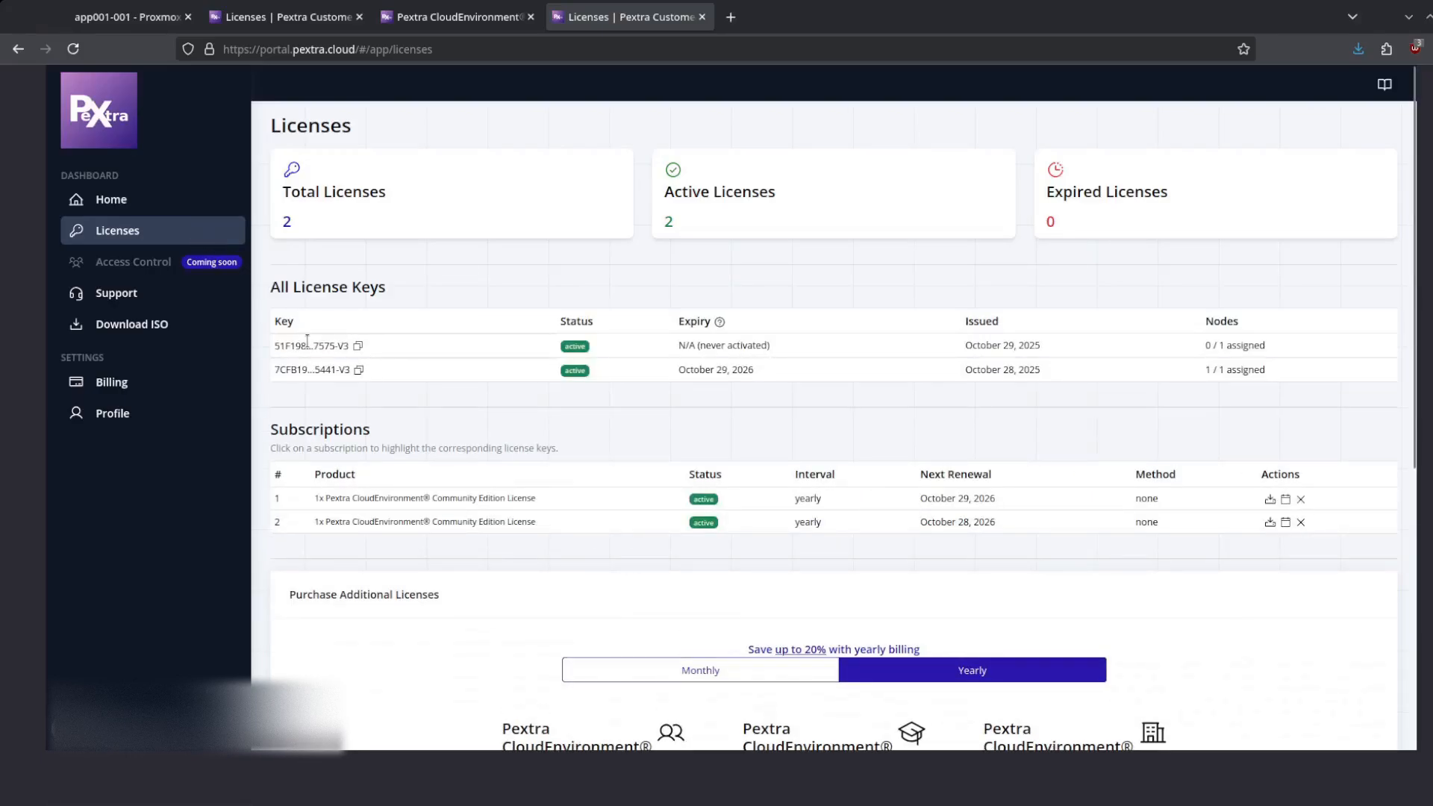
{"action": "left_click_drag", "start_coordinate": [275, 345], "coordinate": [340, 353]}
{"action": "left_click", "coordinate": [359, 347]}
{"action": "left_click", "coordinate": [149, 18]}
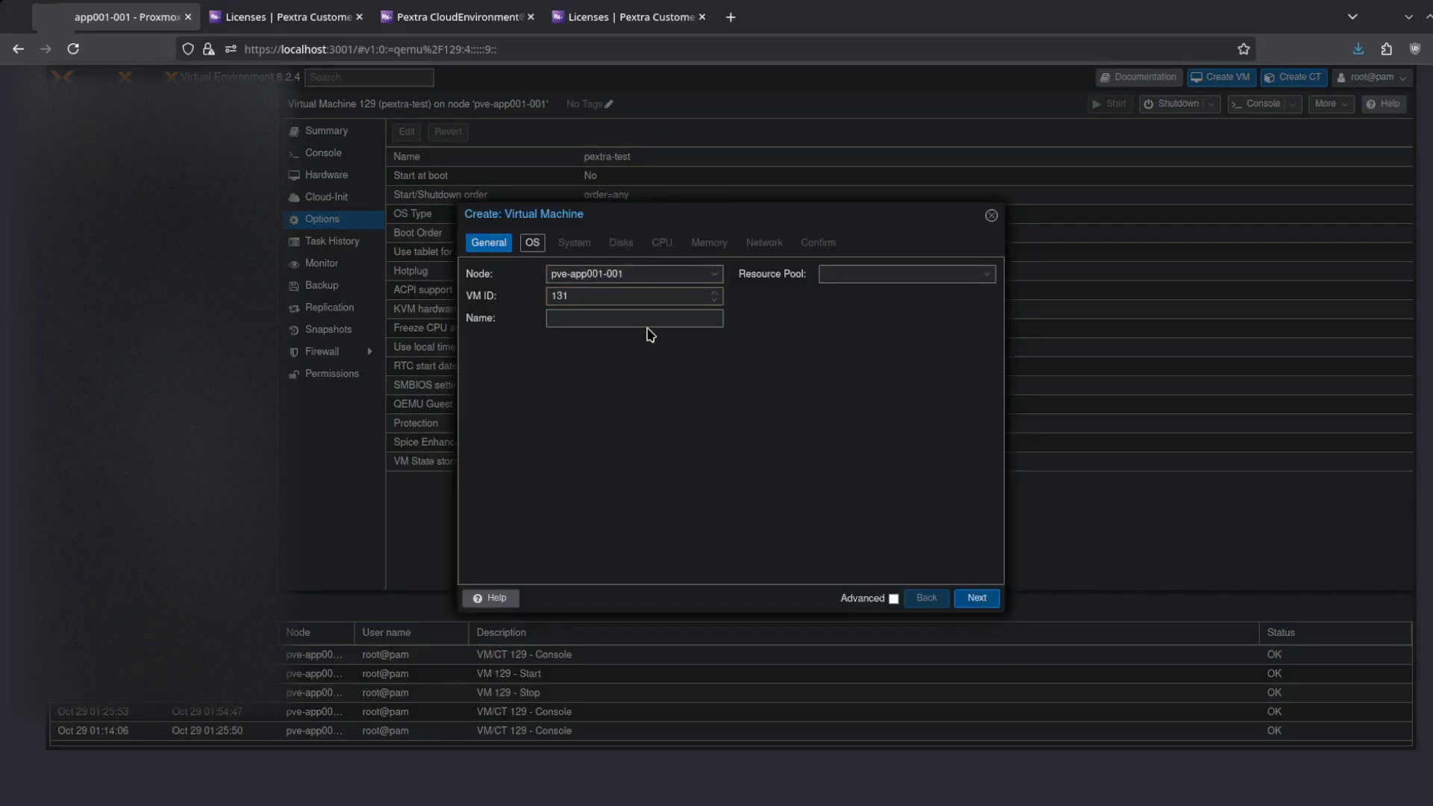
- Name the new VM pextra-iso-test and choose pextra.iso as its install image
{"action": "left_click", "coordinate": [649, 320]}
{"action": "type", "text": "pextra-iso-test"}
{"action": "left_click", "coordinate": [534, 244]}
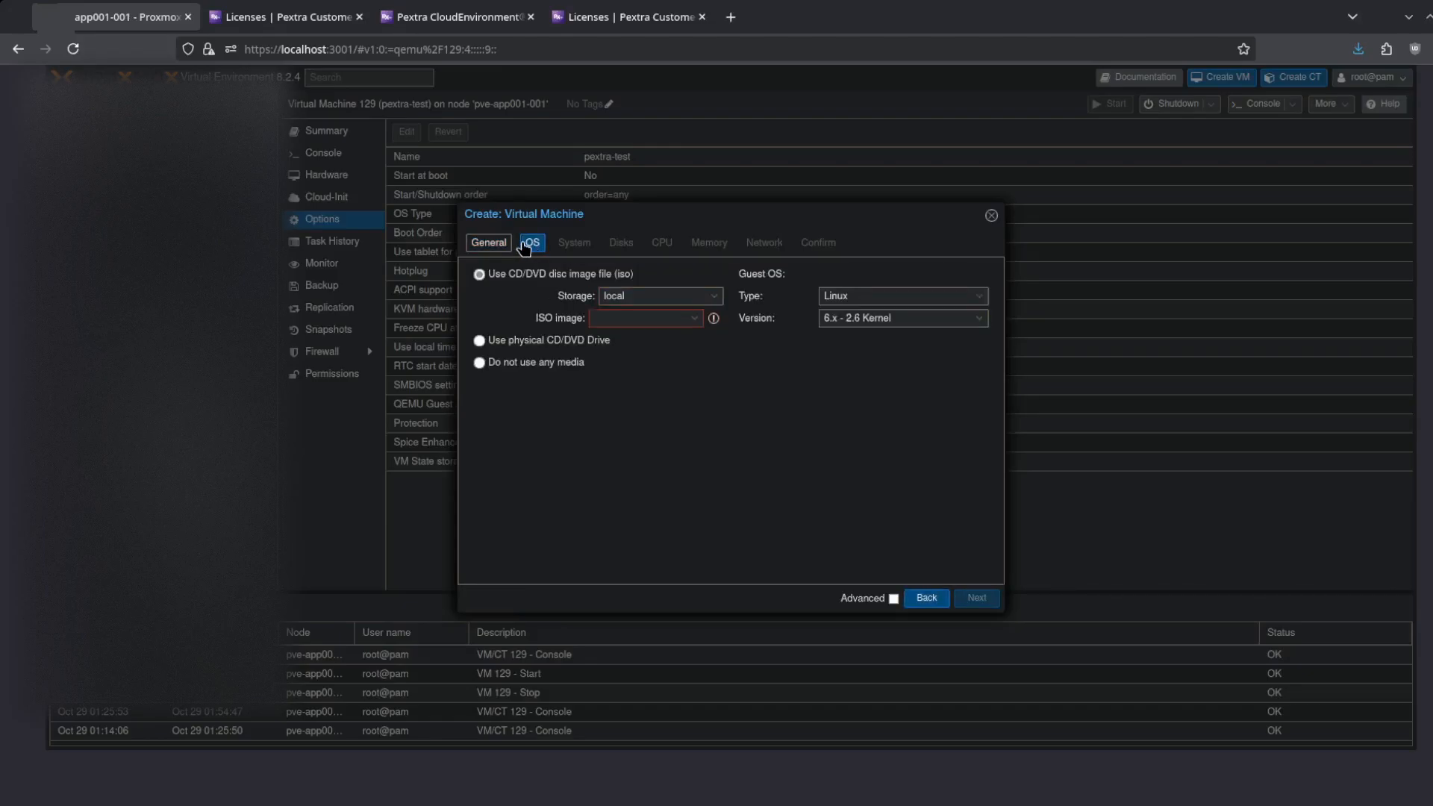
{"action": "left_click", "coordinate": [591, 318]}
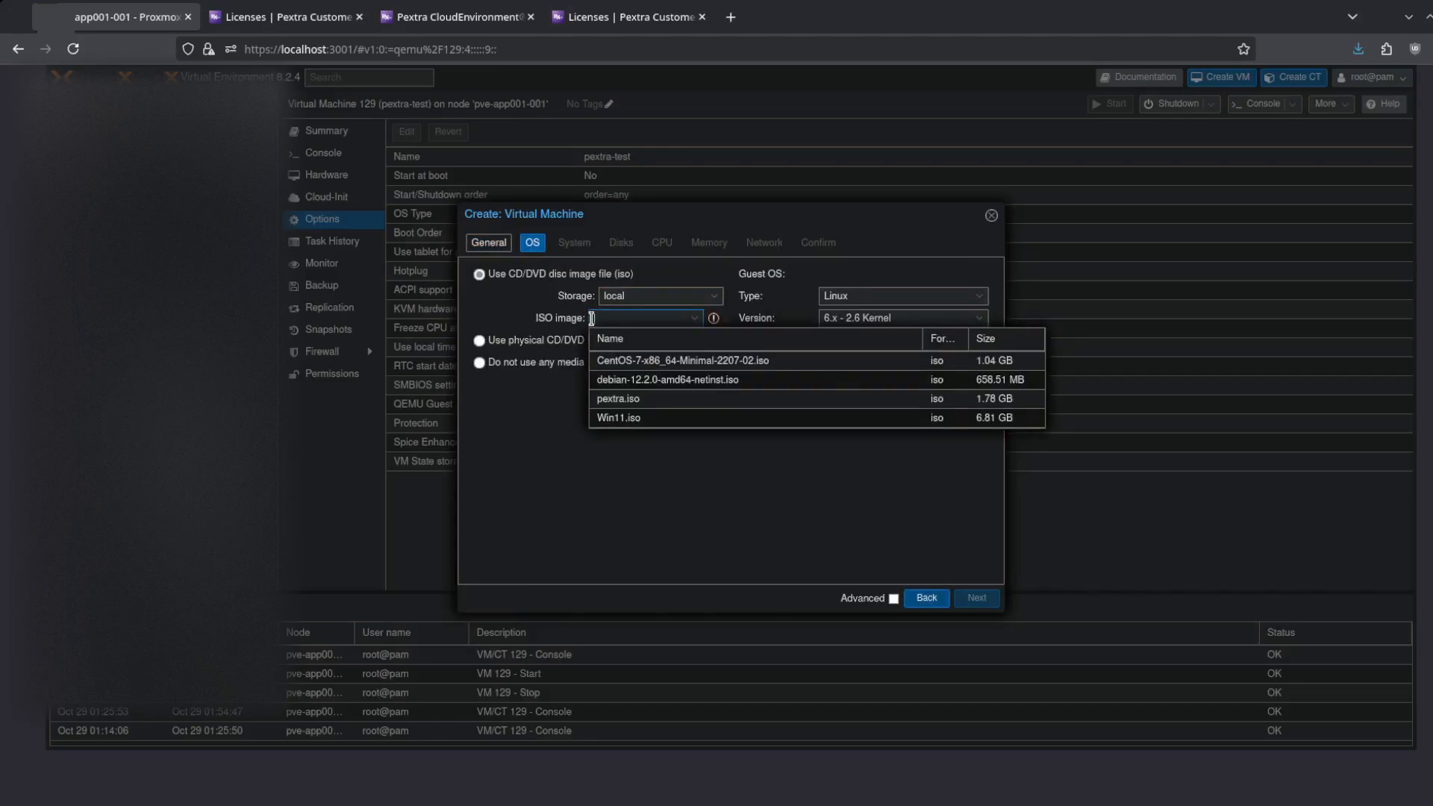
{"action": "left_click", "coordinate": [611, 400]}
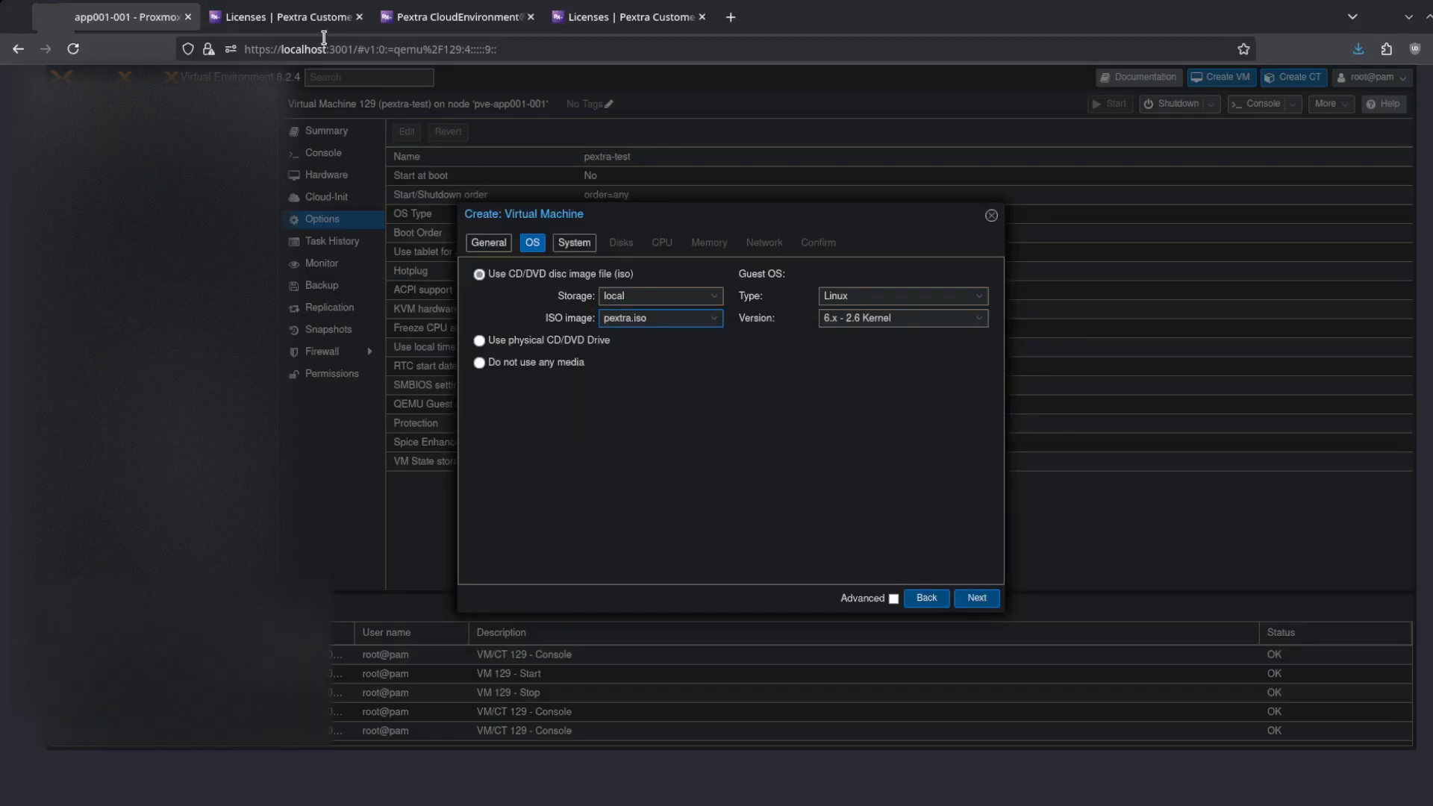
- Generate the amd64 ISO download links in the Pextra portal, then cancel the VM creation
{"action": "left_click", "coordinate": [322, 27]}
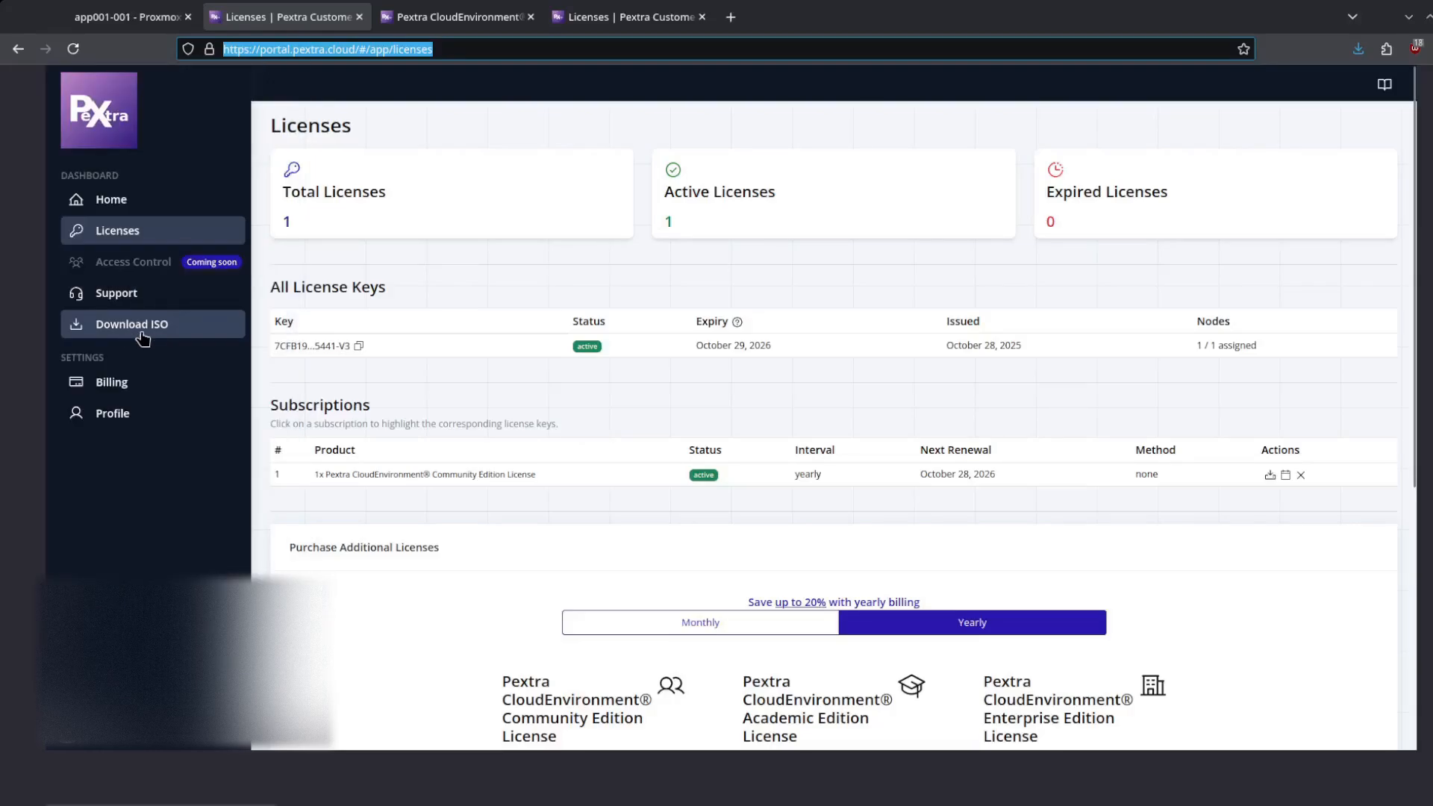
{"action": "left_click", "coordinate": [155, 329]}
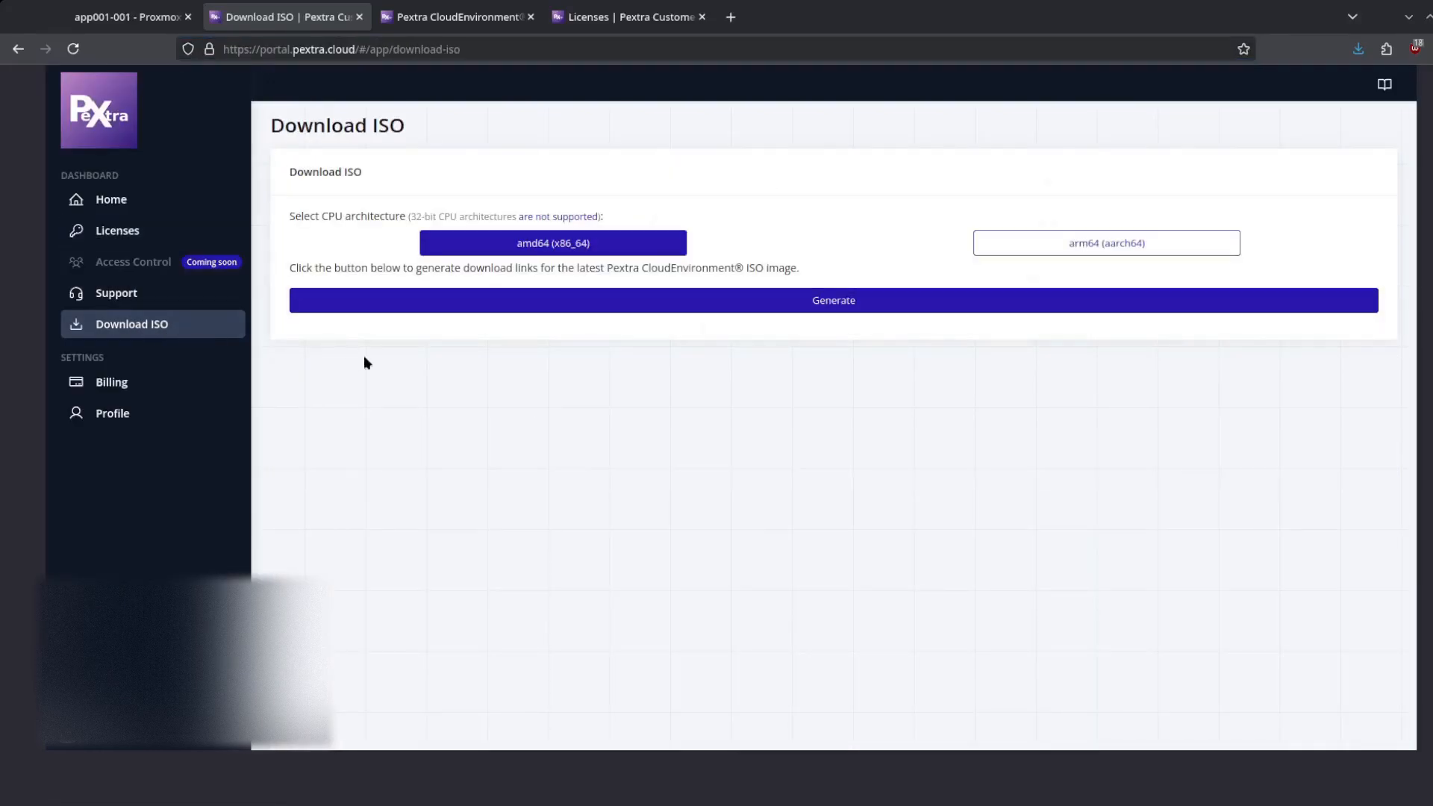
{"action": "left_click", "coordinate": [488, 311]}
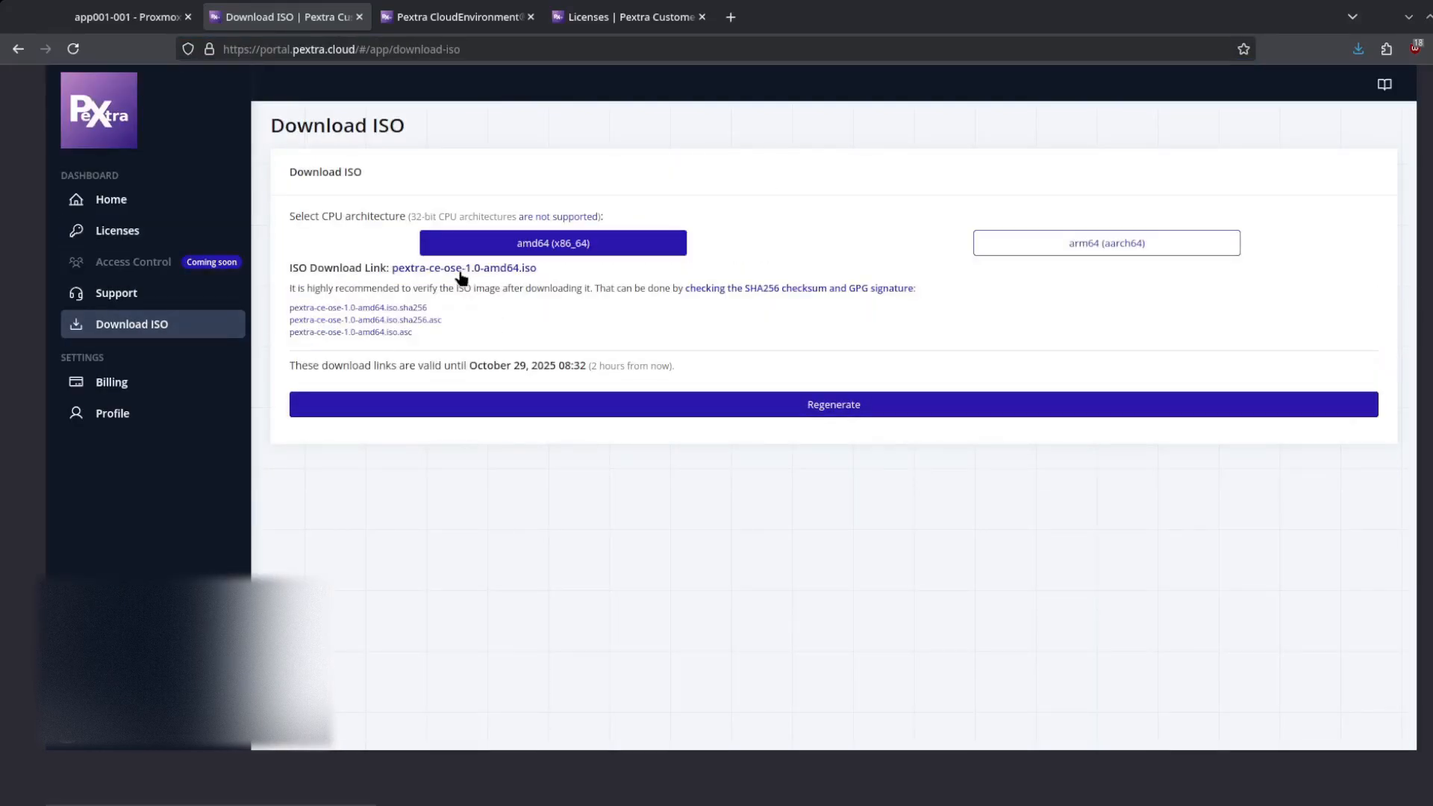
{"action": "left_click", "coordinate": [137, 15]}
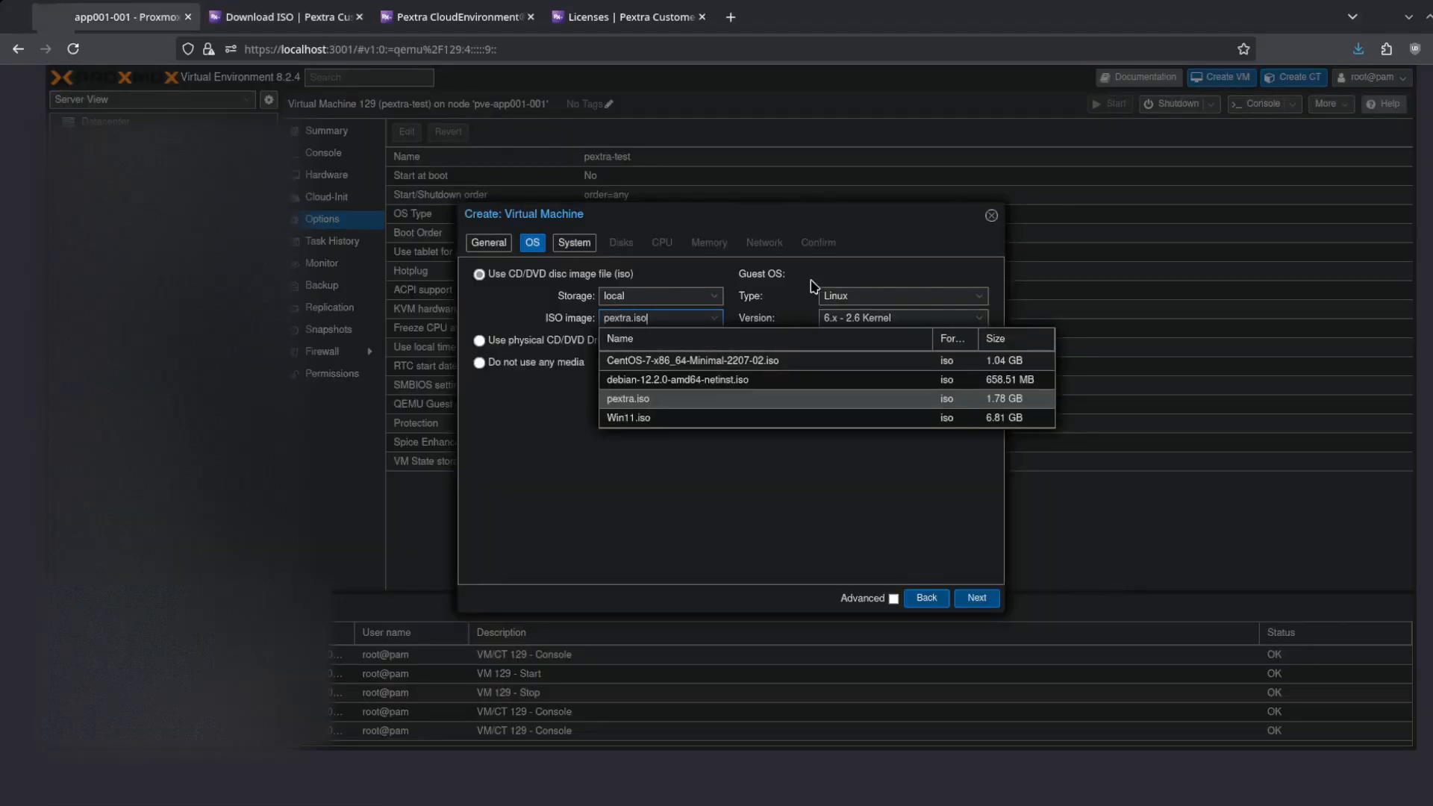
{"action": "left_click", "coordinate": [991, 214]}
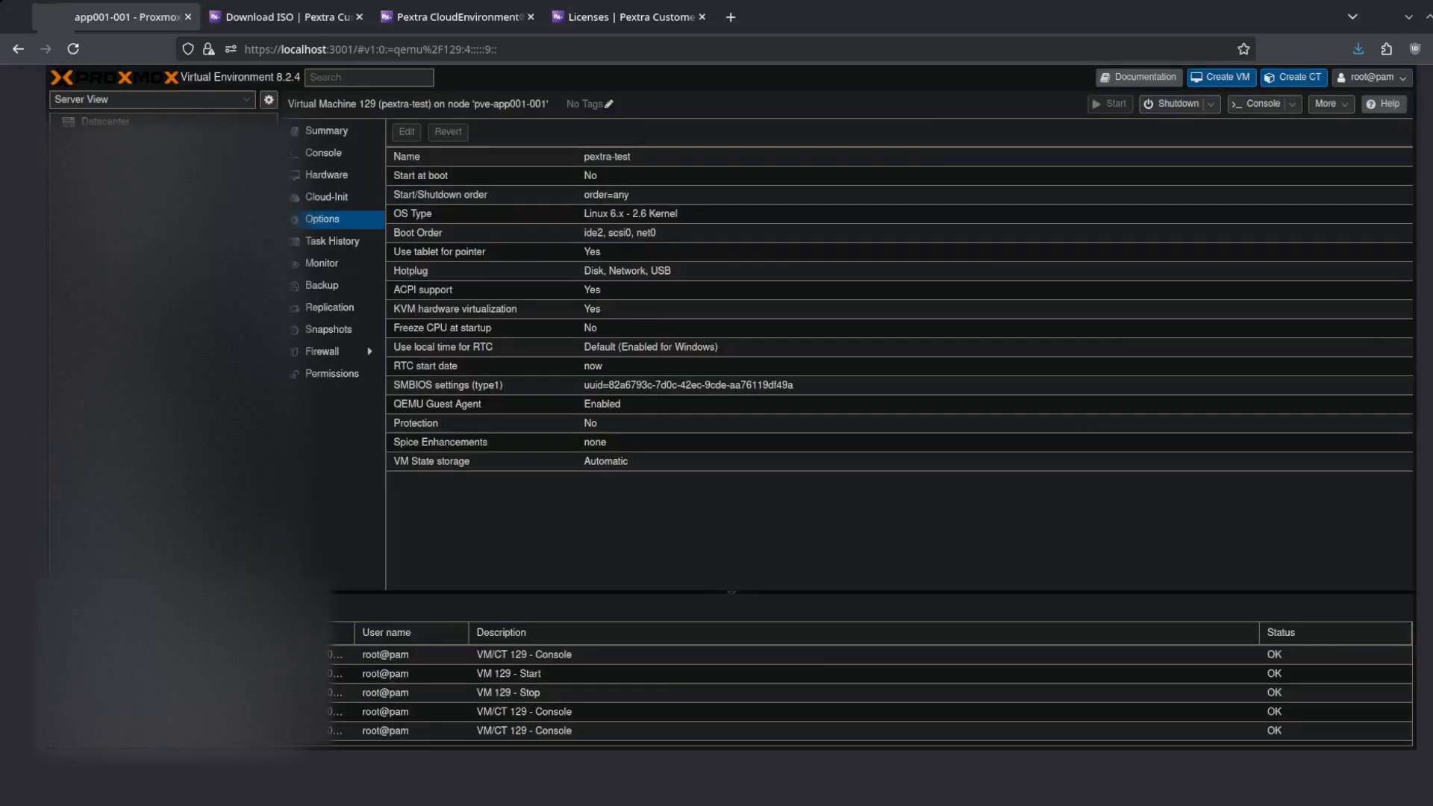
- Confirm pextra.iso is listed among the local storage's ISO images
{"action": "left_click", "coordinate": [141, 373]}
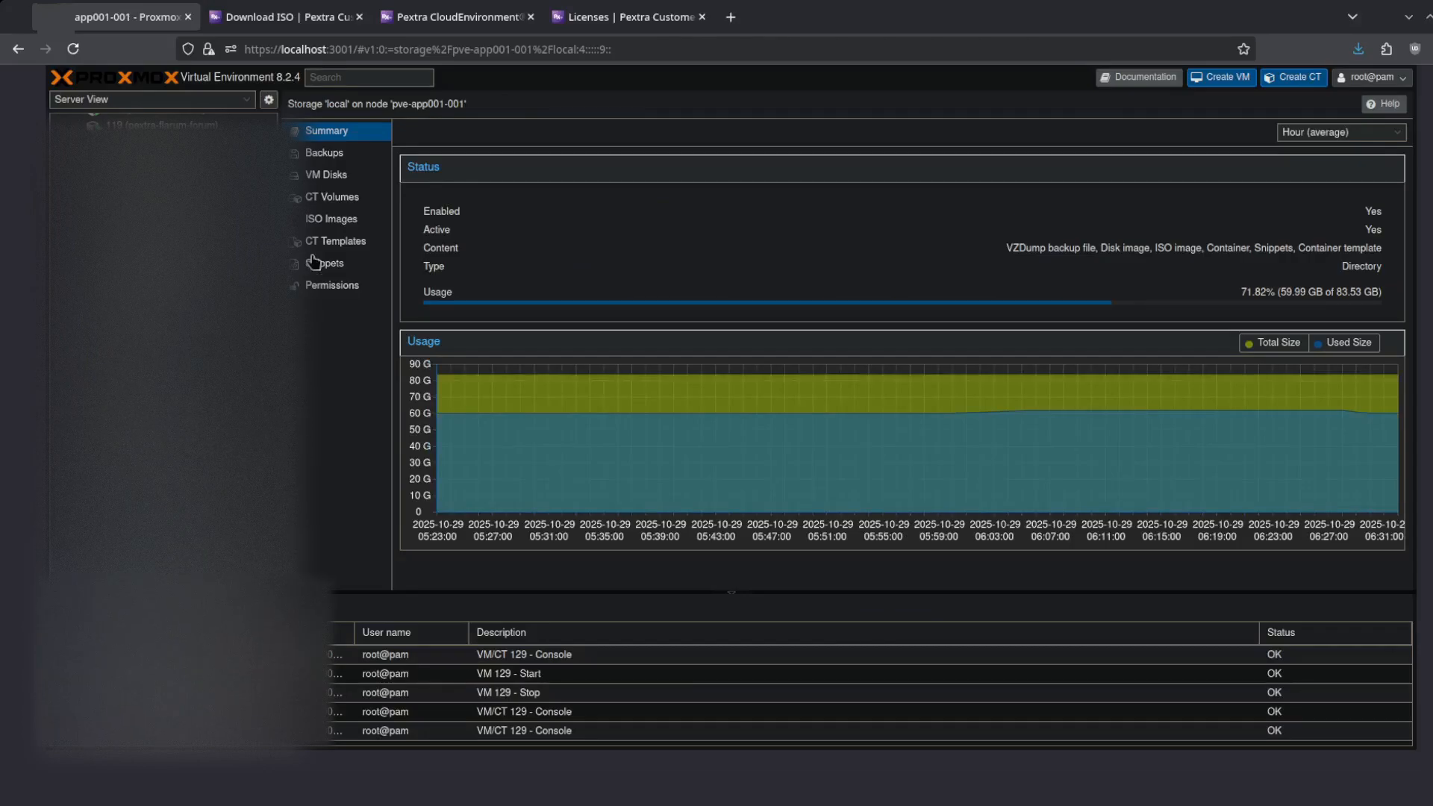
{"action": "left_click", "coordinate": [321, 218]}
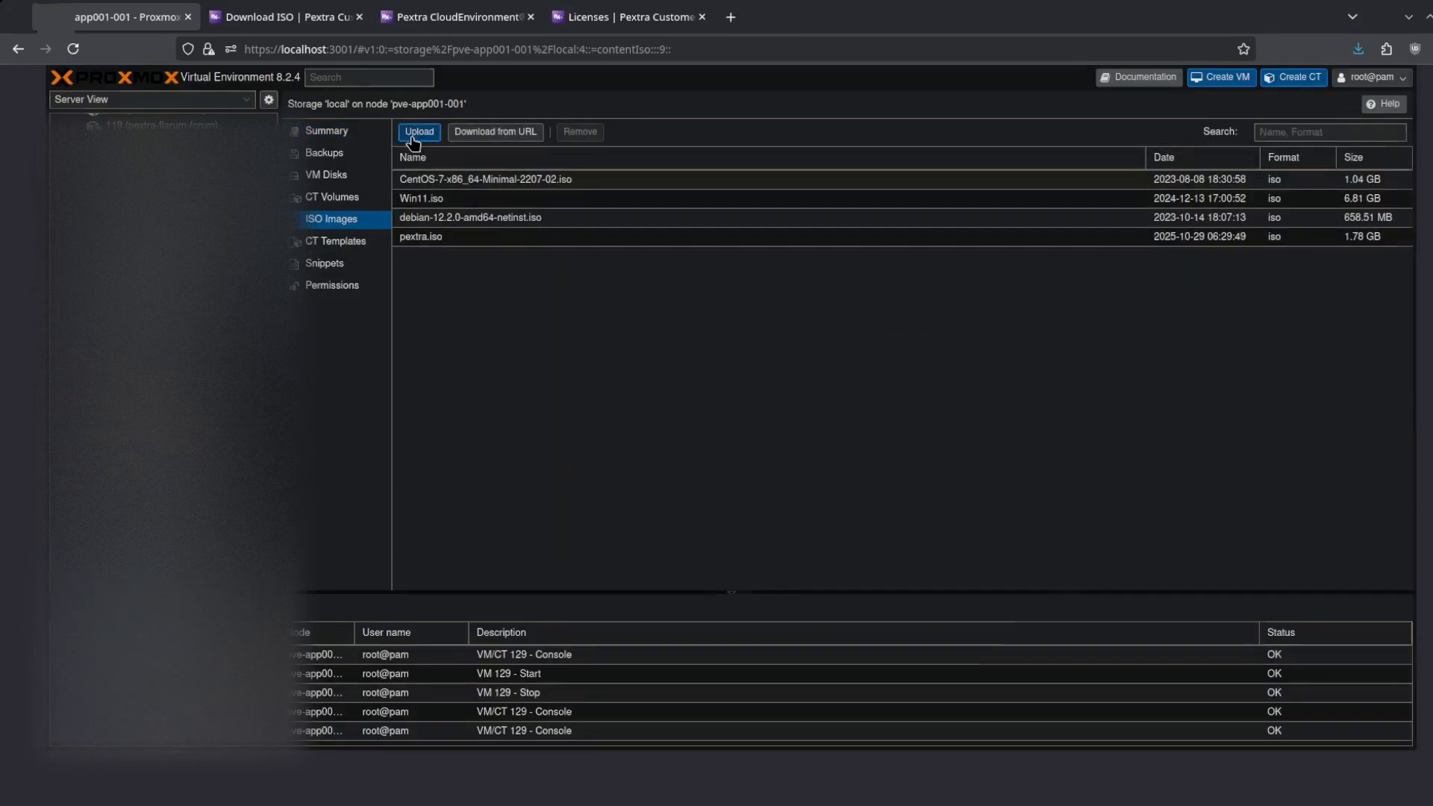
{"action": "left_click", "coordinate": [418, 133]}
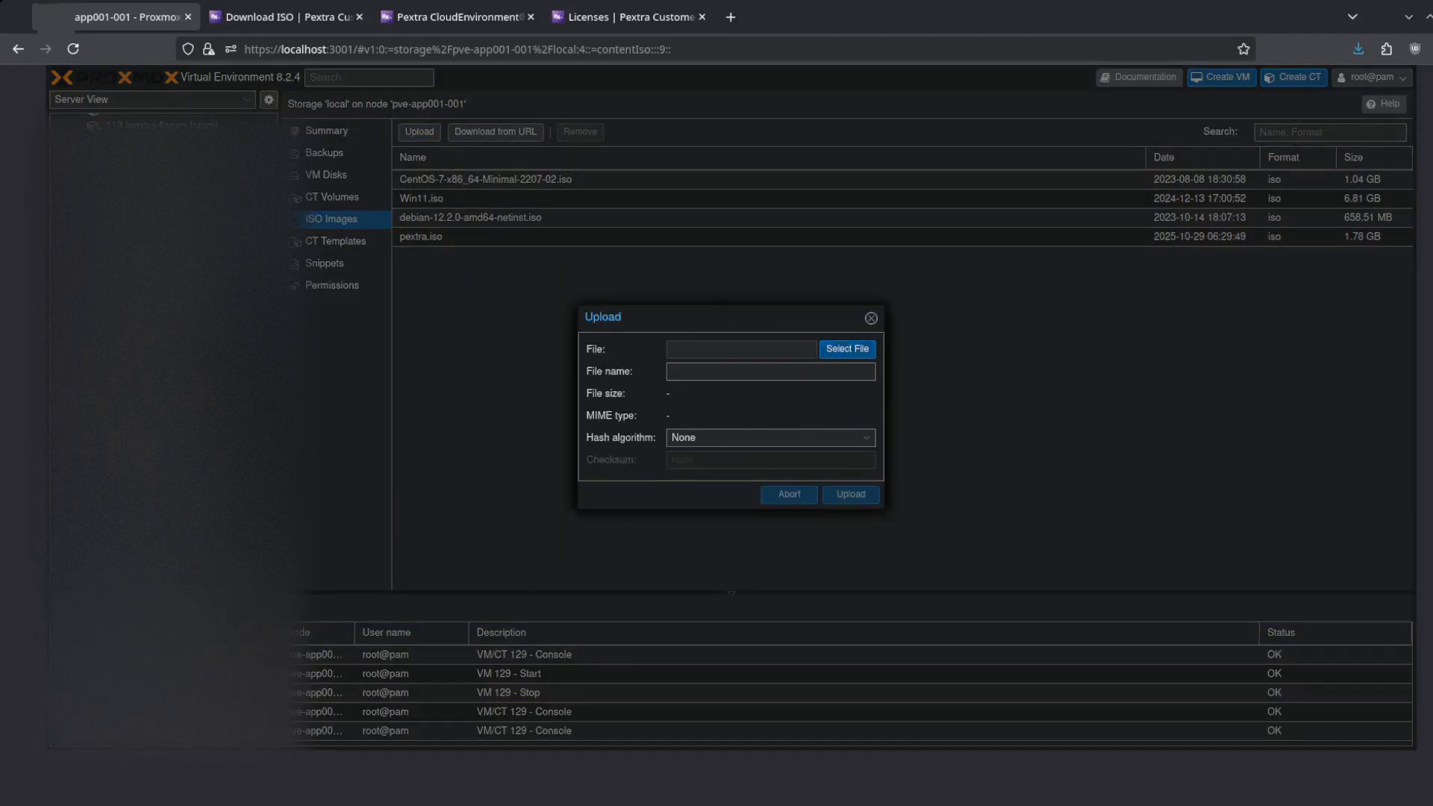
{"action": "key", "text": "Escape"}
{"action": "left_click", "coordinate": [416, 238]}
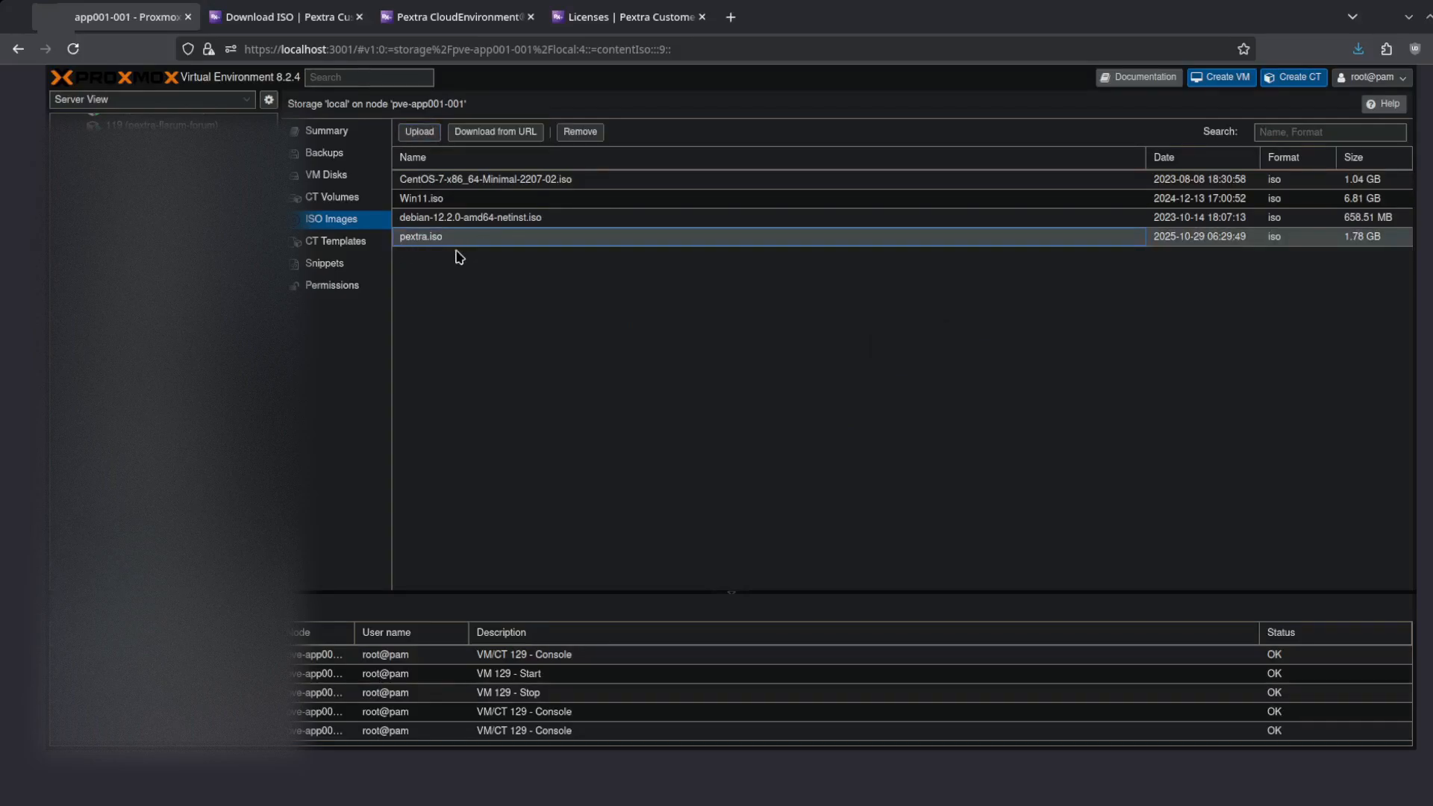
- Start creating a new virtual machine from the node's context menu
{"action": "scroll", "coordinate": [202, 395], "scroll_direction": "up", "scroll_amount": 5}
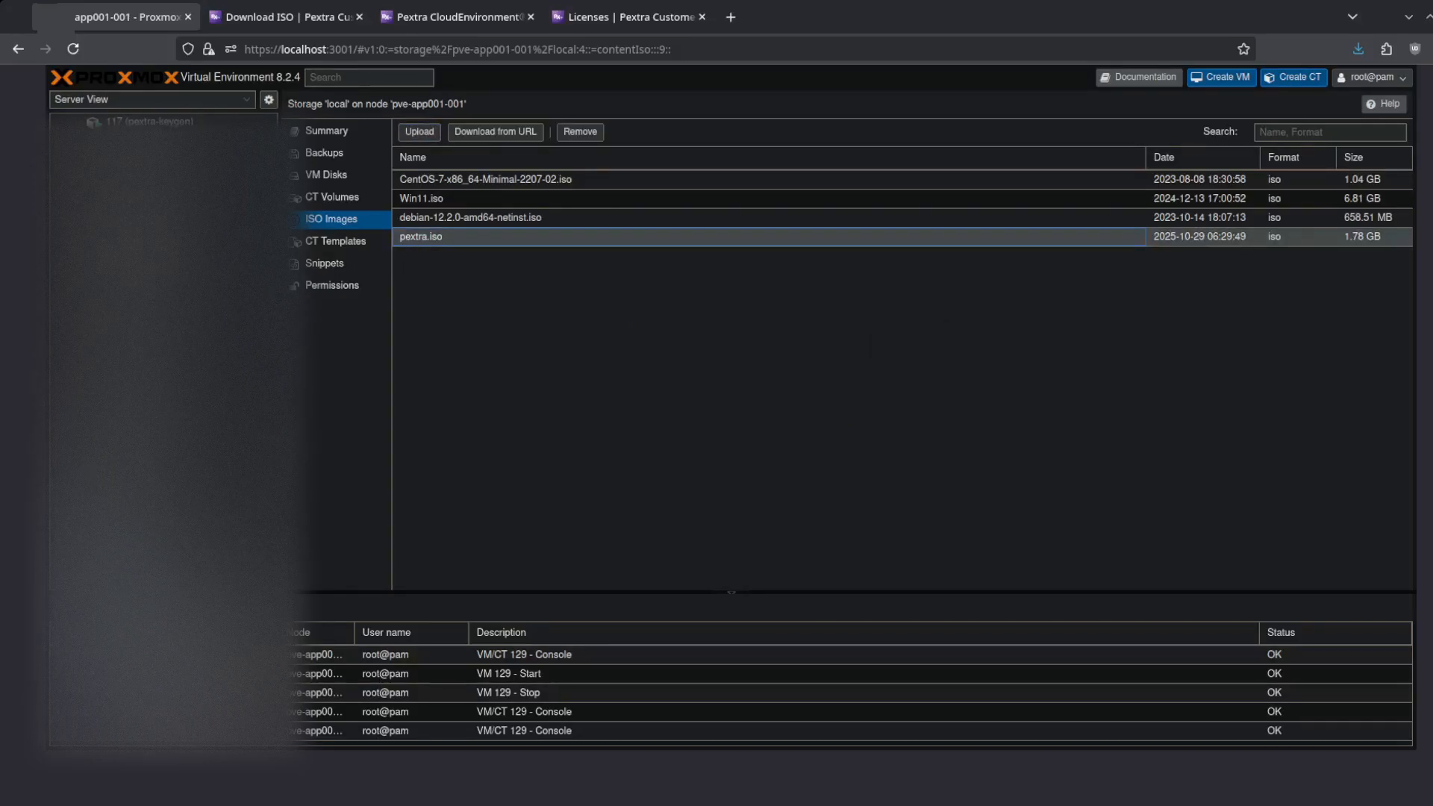
{"action": "right_click", "coordinate": [136, 139]}
{"action": "left_click", "coordinate": [173, 164]}
- Name VM 131 pextra-iso-test and select pextra.iso as its boot image
{"action": "left_click", "coordinate": [549, 319]}
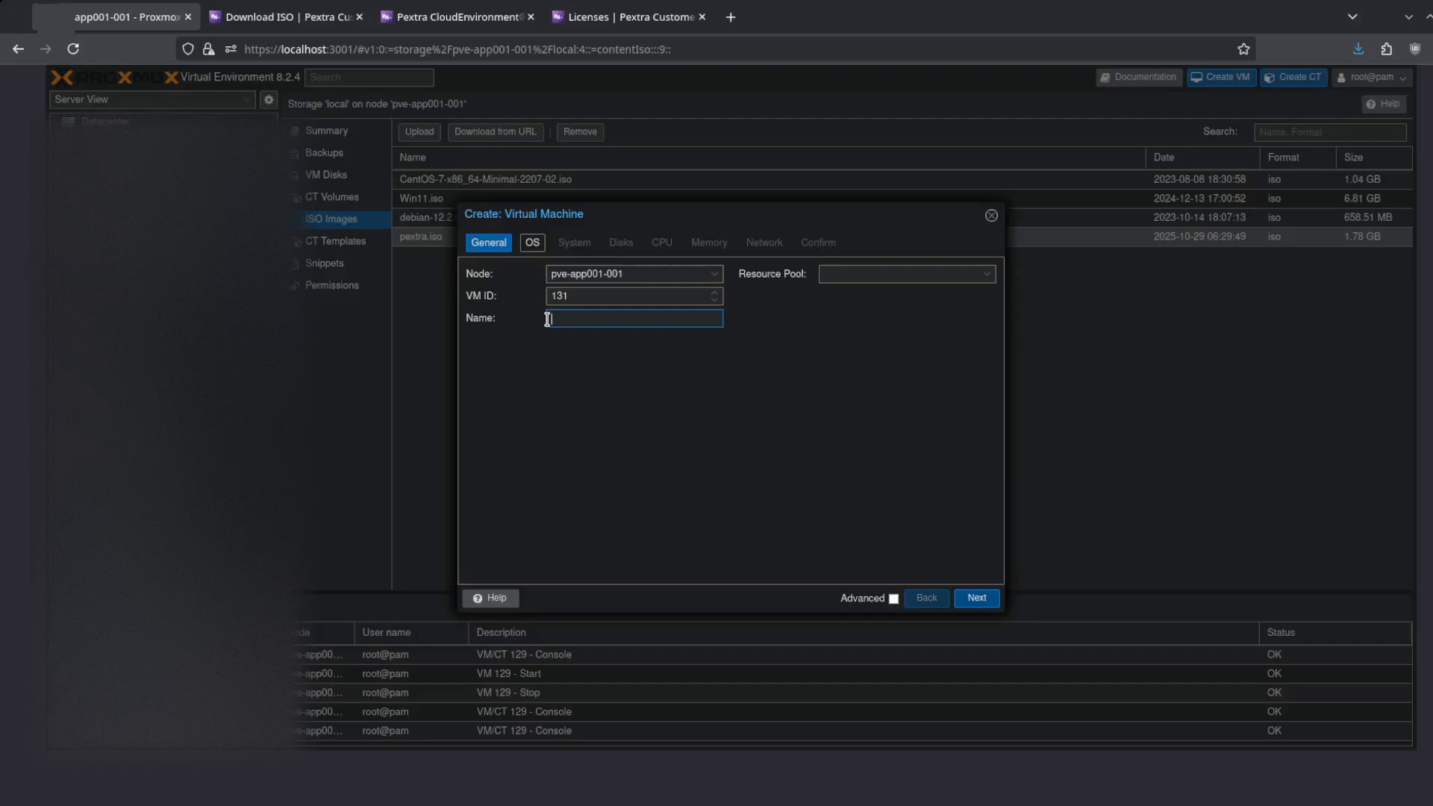
{"action": "type", "text": "pextra-iso-test"}
{"action": "left_click", "coordinate": [532, 243]}
{"action": "left_click", "coordinate": [597, 319]}
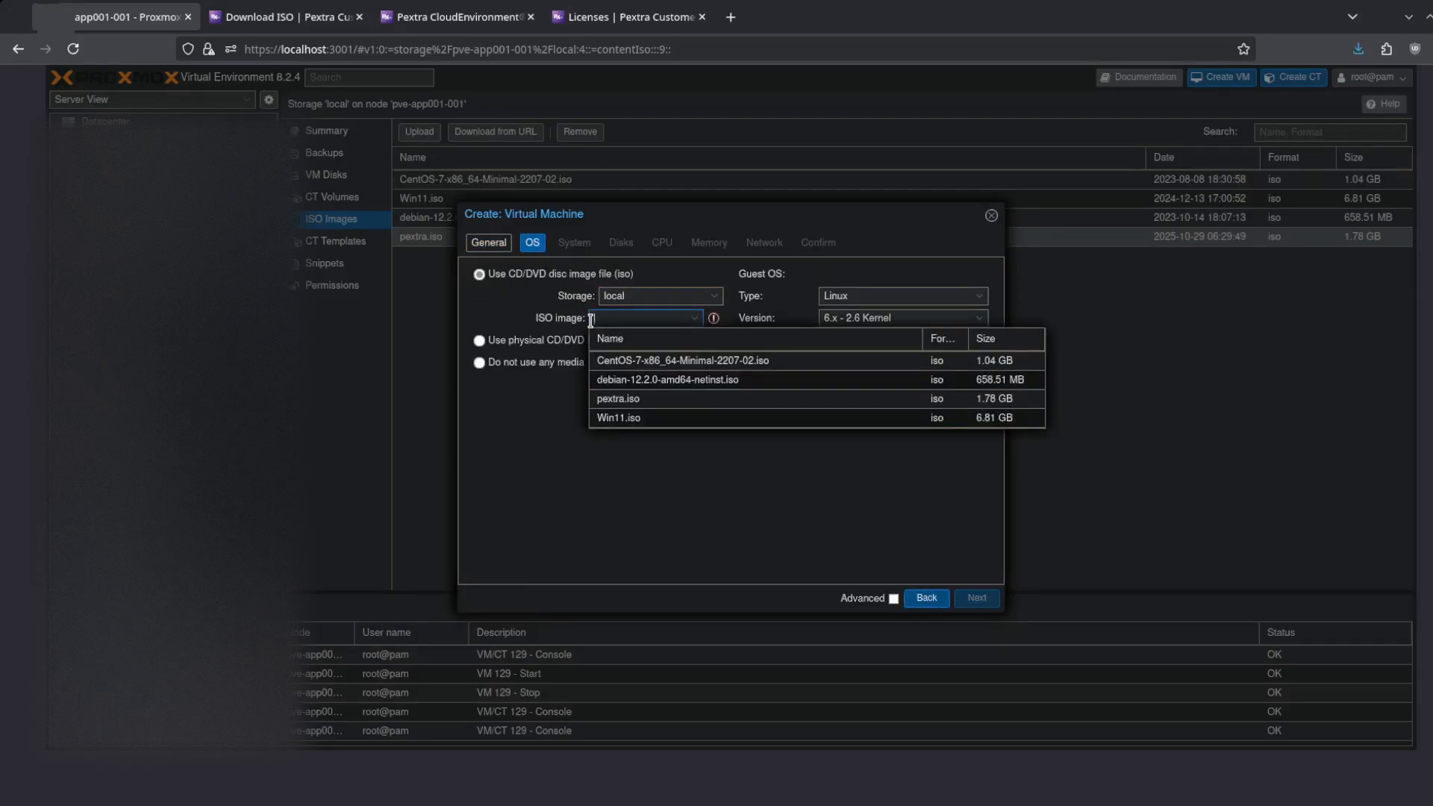
{"action": "left_click", "coordinate": [622, 398]}
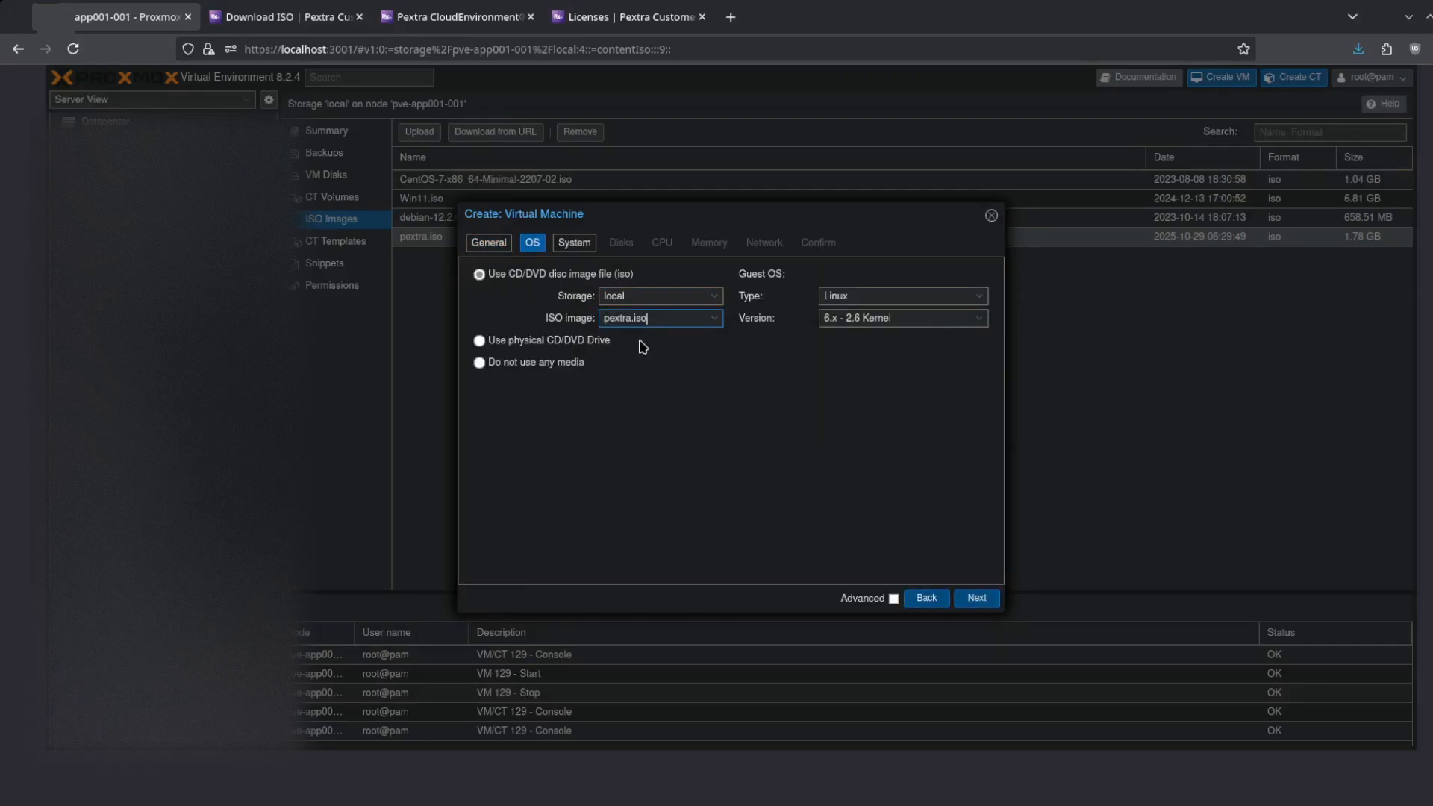
- Keep default system and 32 GiB disk settings, with 4 CPU cores and 4096 MiB memory
{"action": "left_click", "coordinate": [577, 243]}
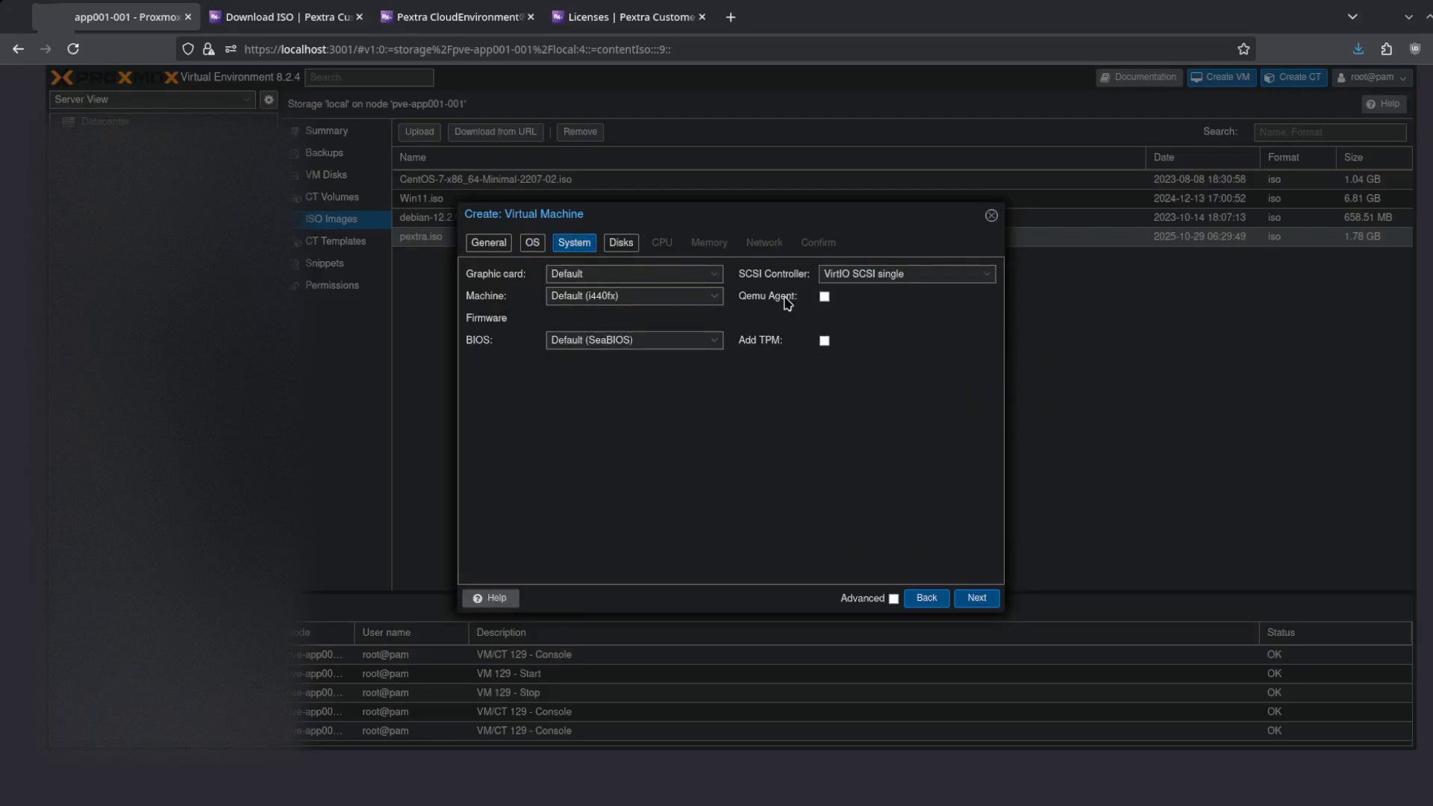
{"action": "left_click", "coordinate": [627, 245]}
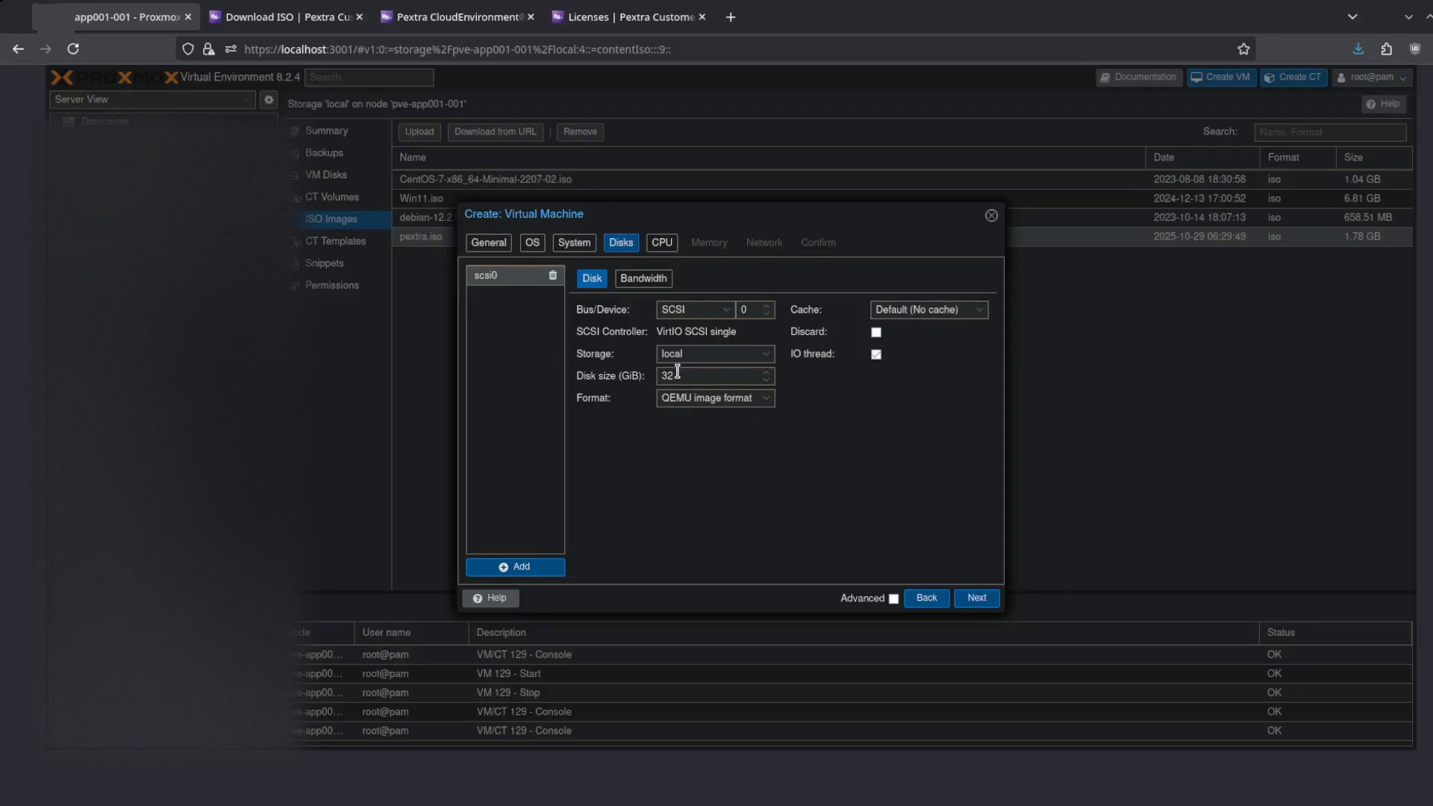
{"action": "left_click", "coordinate": [662, 243]}
{"action": "double_click", "coordinate": [634, 295]}
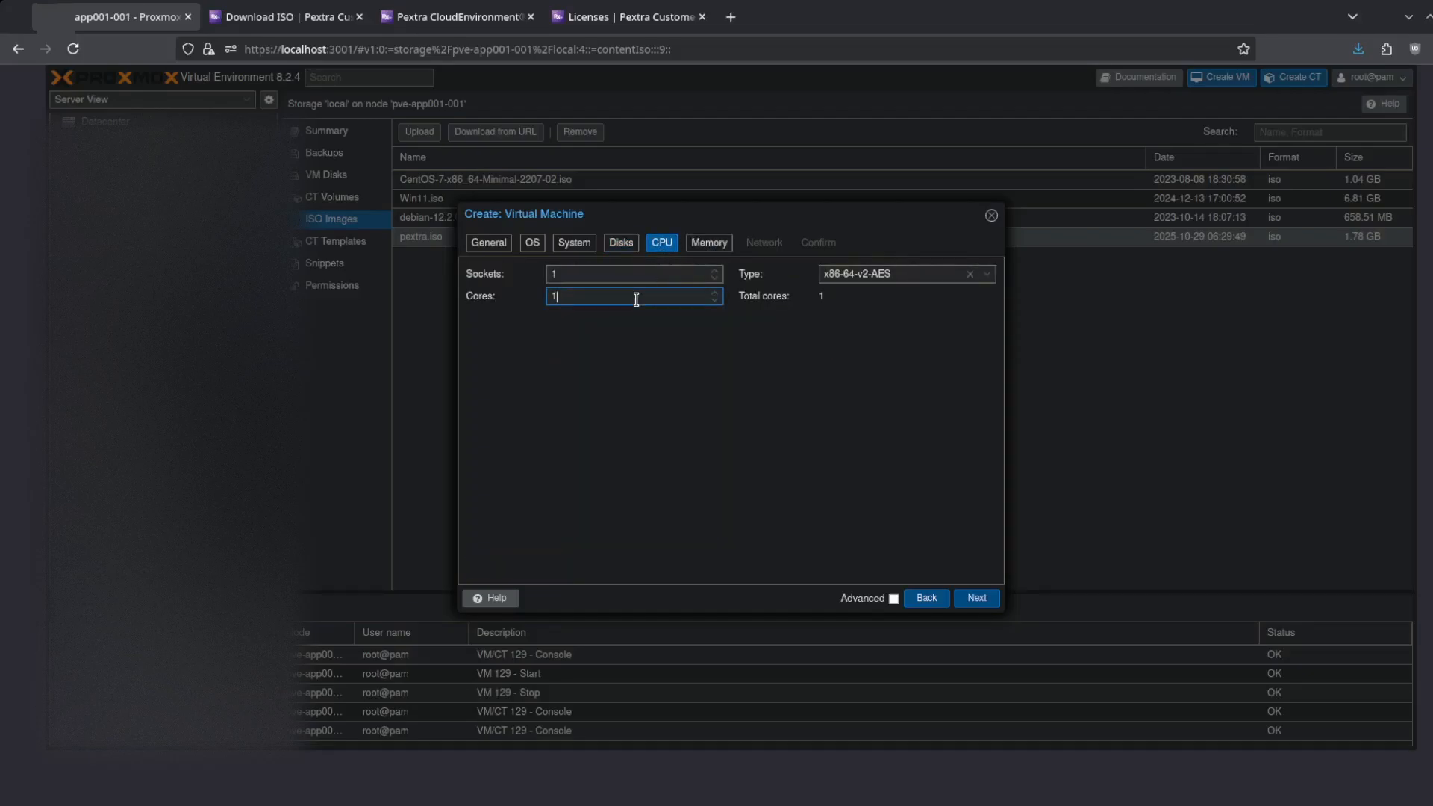
{"action": "left_click", "coordinate": [707, 243]}
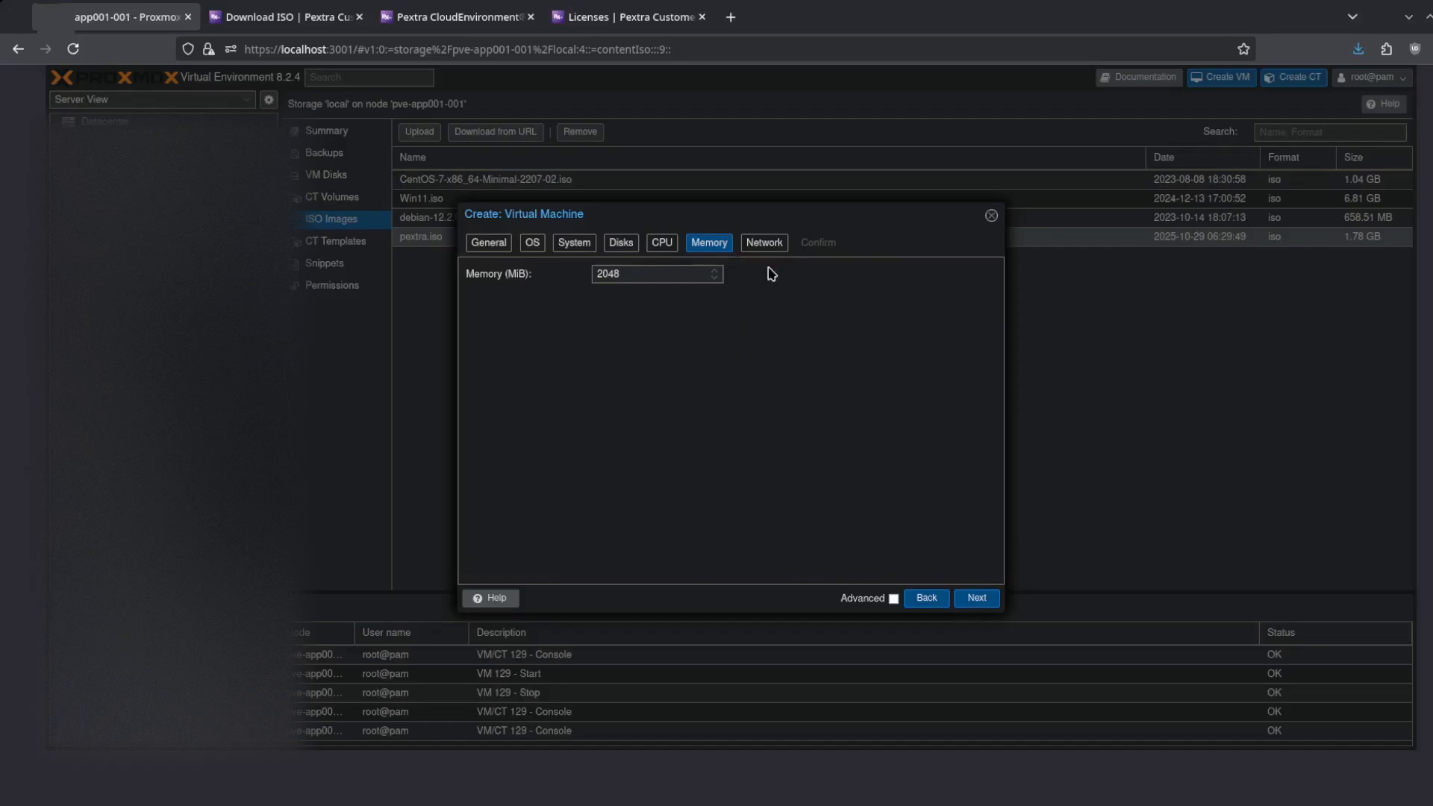
{"action": "type", "text": "4096"}
- Keep vmbr0 networking, enable start after creation, and create the VM
{"action": "left_click", "coordinate": [763, 243]}
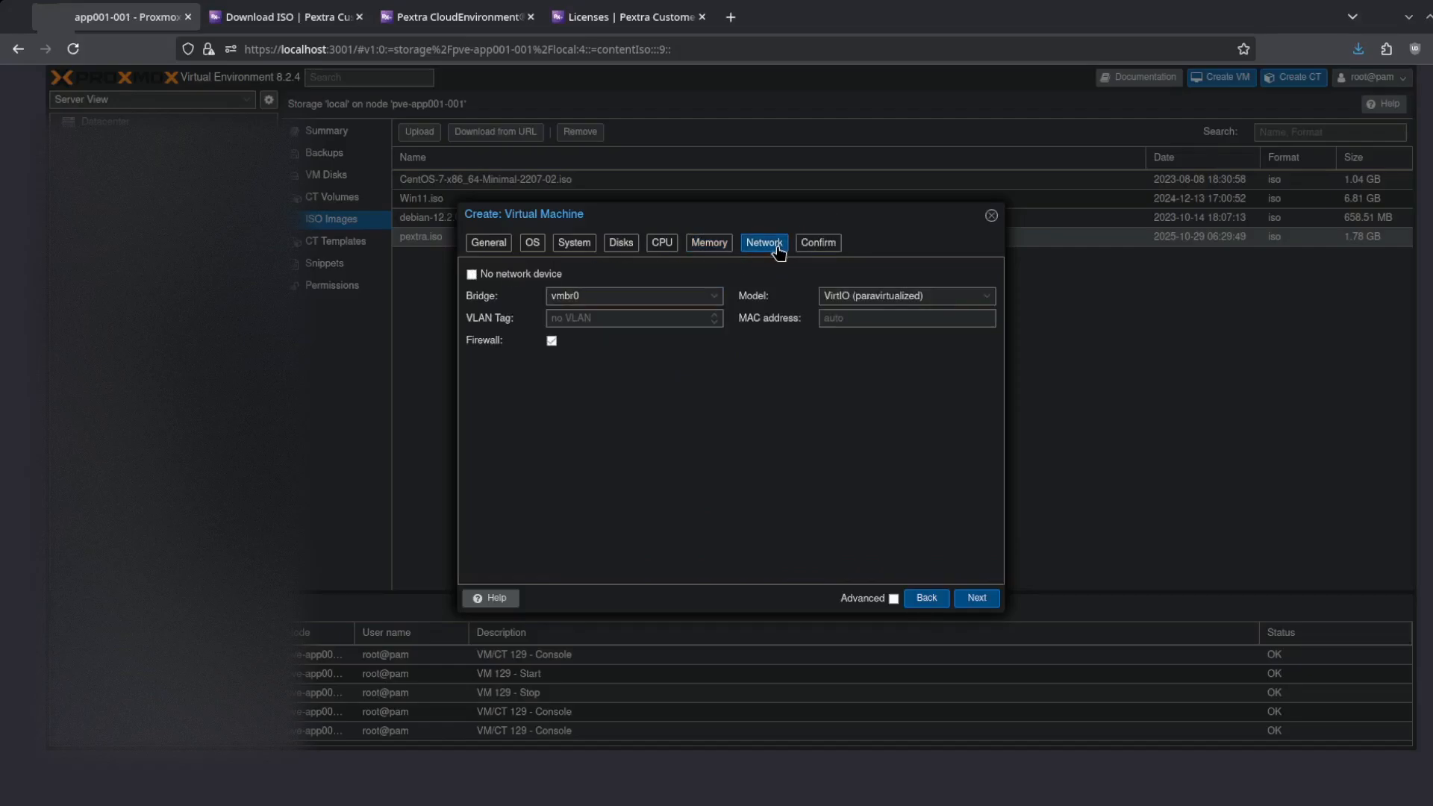
{"action": "left_click", "coordinate": [818, 243]}
{"action": "left_click", "coordinate": [544, 569]}
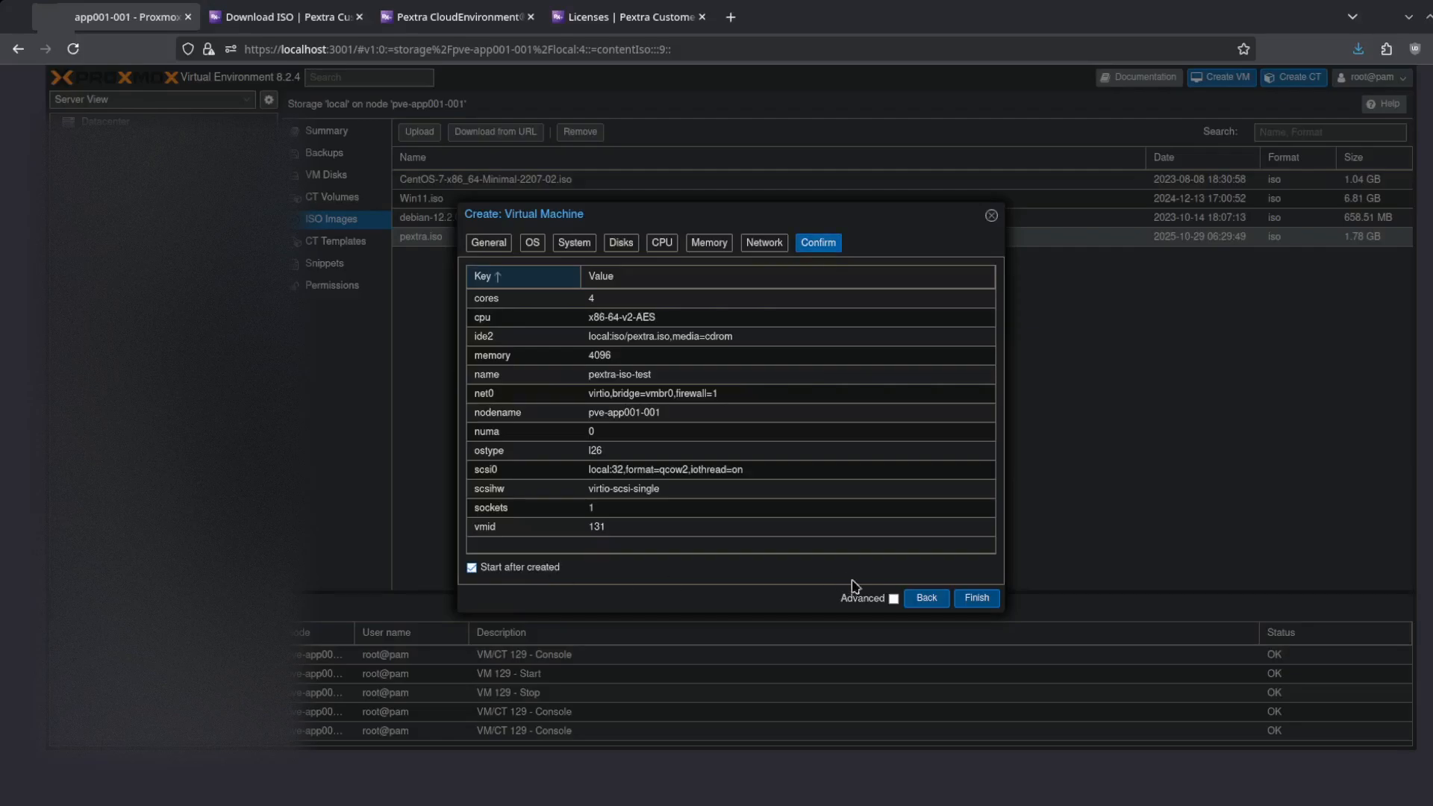
{"action": "left_click", "coordinate": [976, 598]}
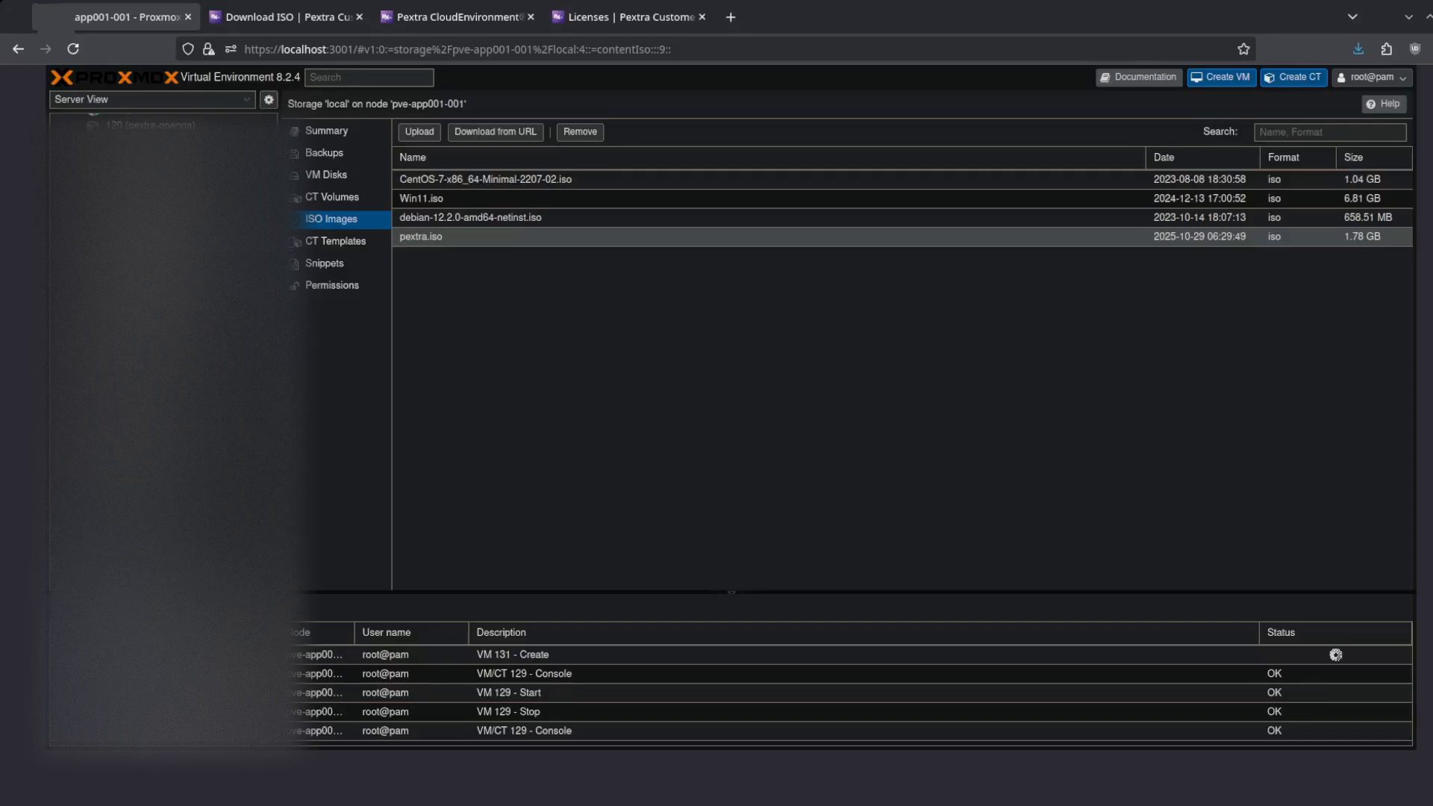
- Open VM 131's console and start the Pextra installer without waiting for the countdown
{"action": "left_click", "coordinate": [164, 313]}
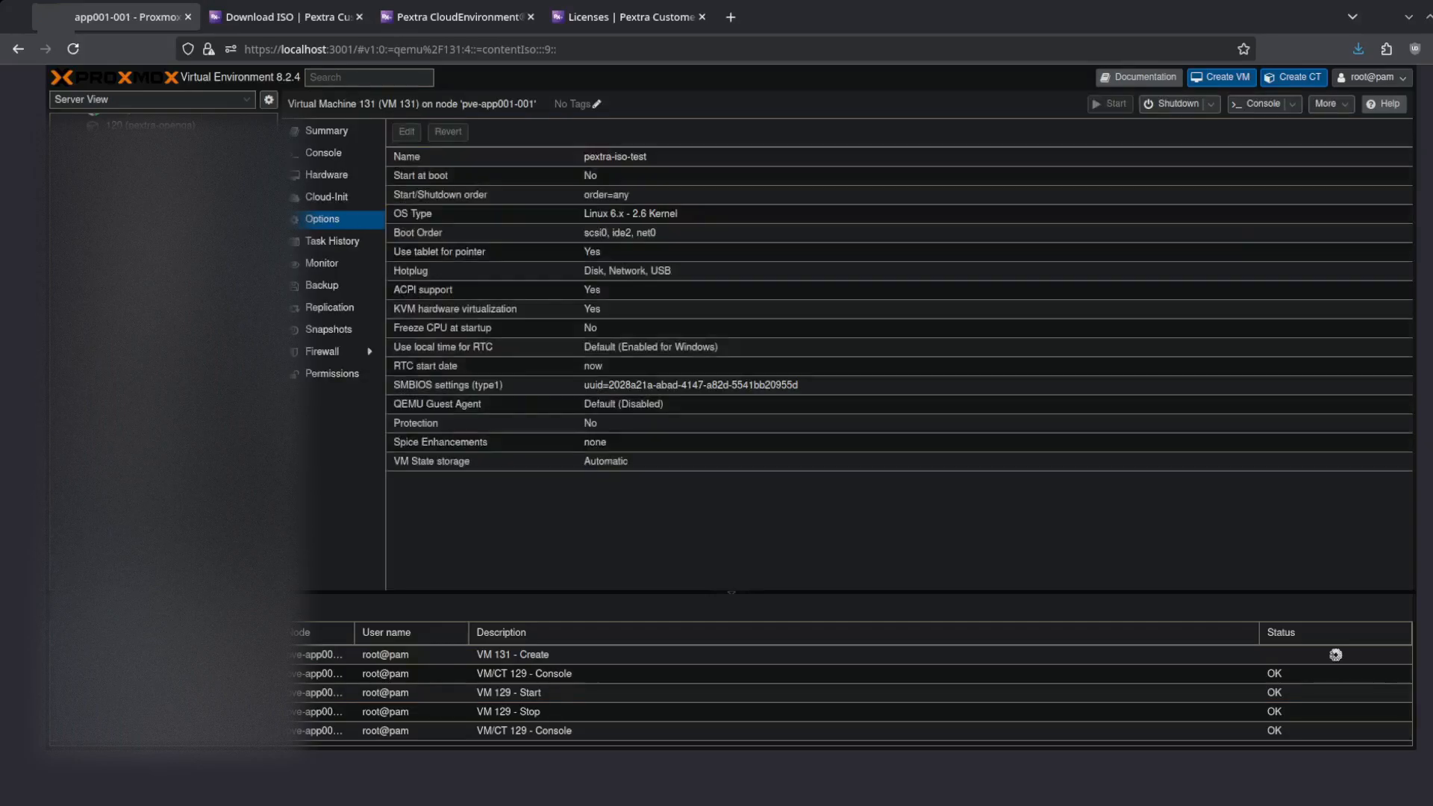
{"action": "left_click", "coordinate": [344, 132]}
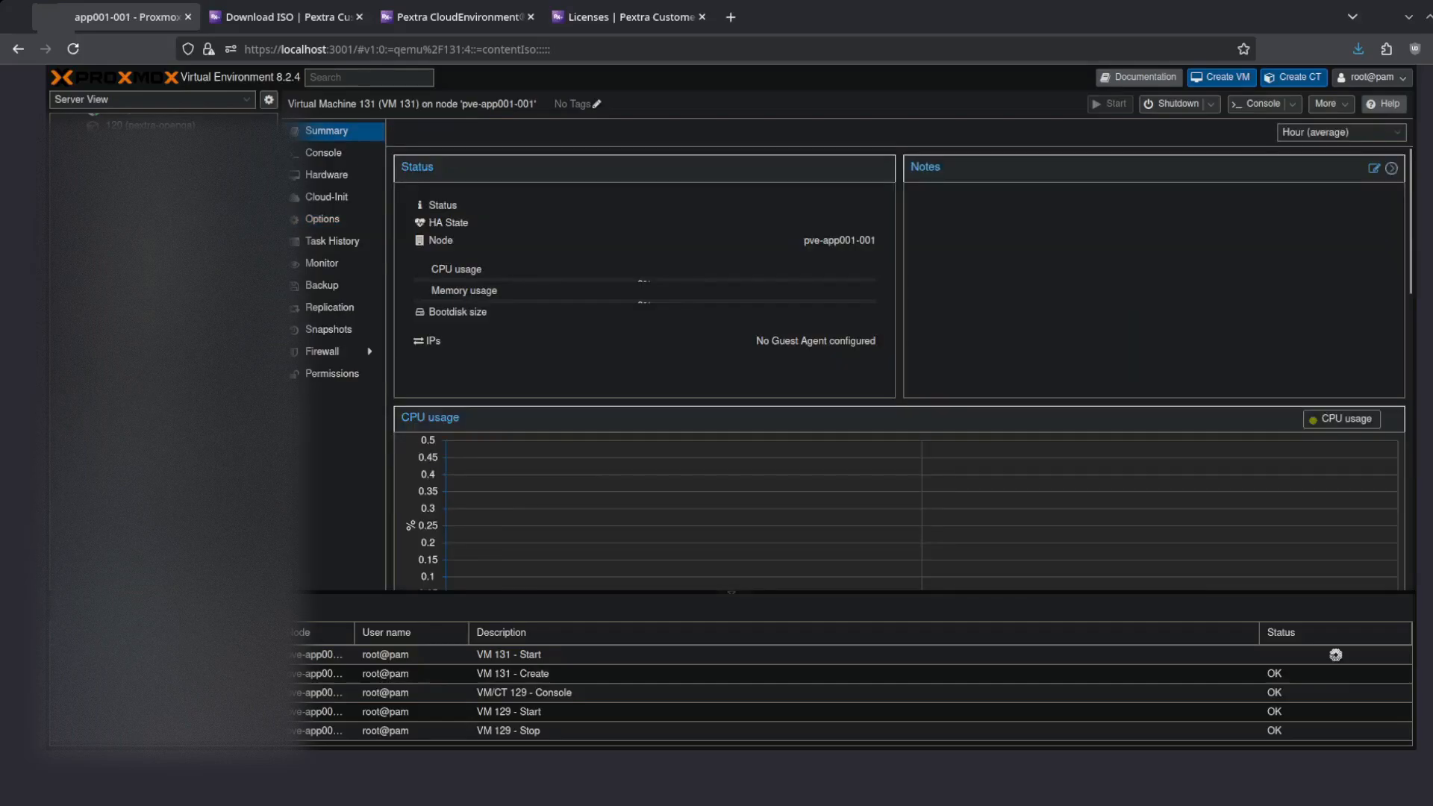
{"action": "left_click", "coordinate": [324, 154]}
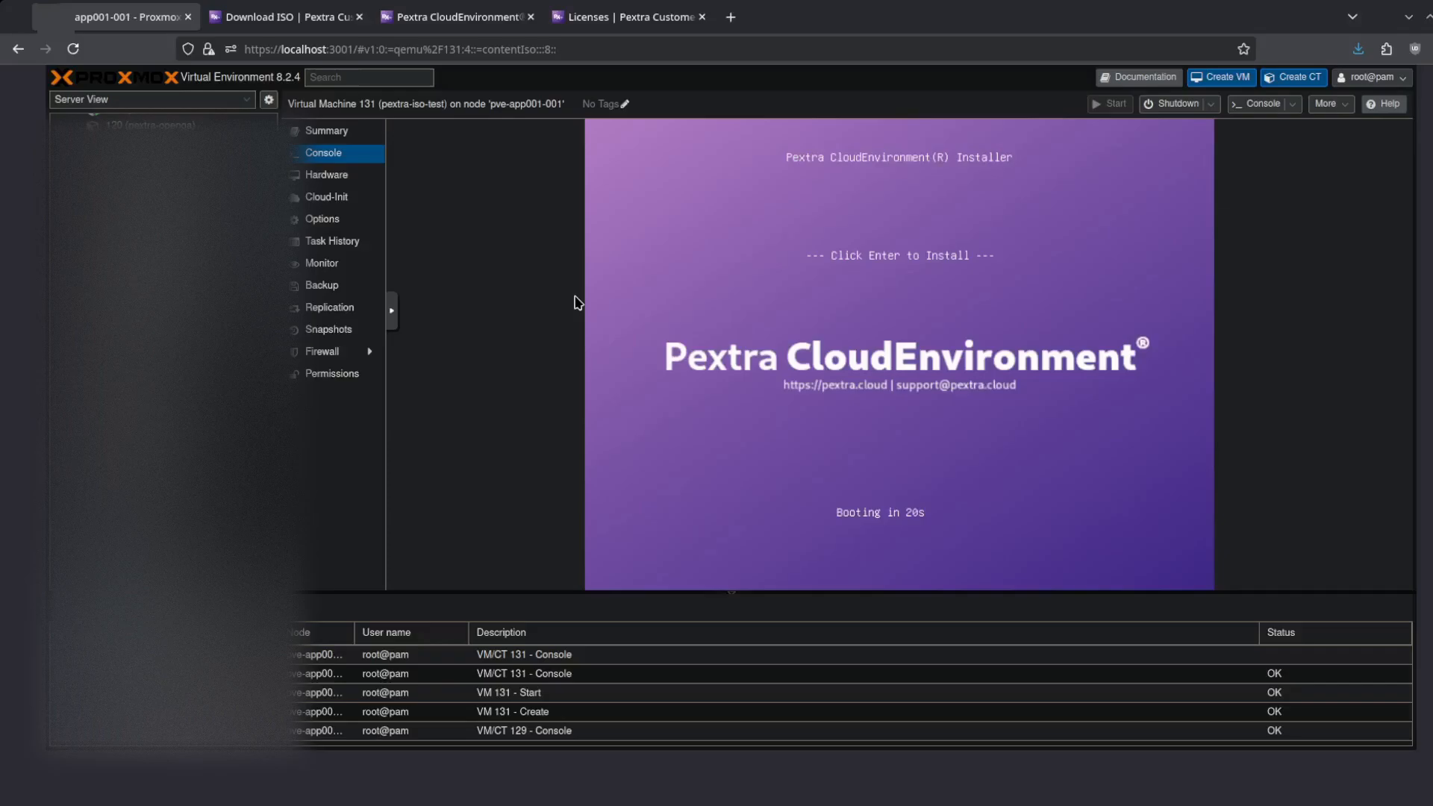
{"action": "key", "text": "Return"}
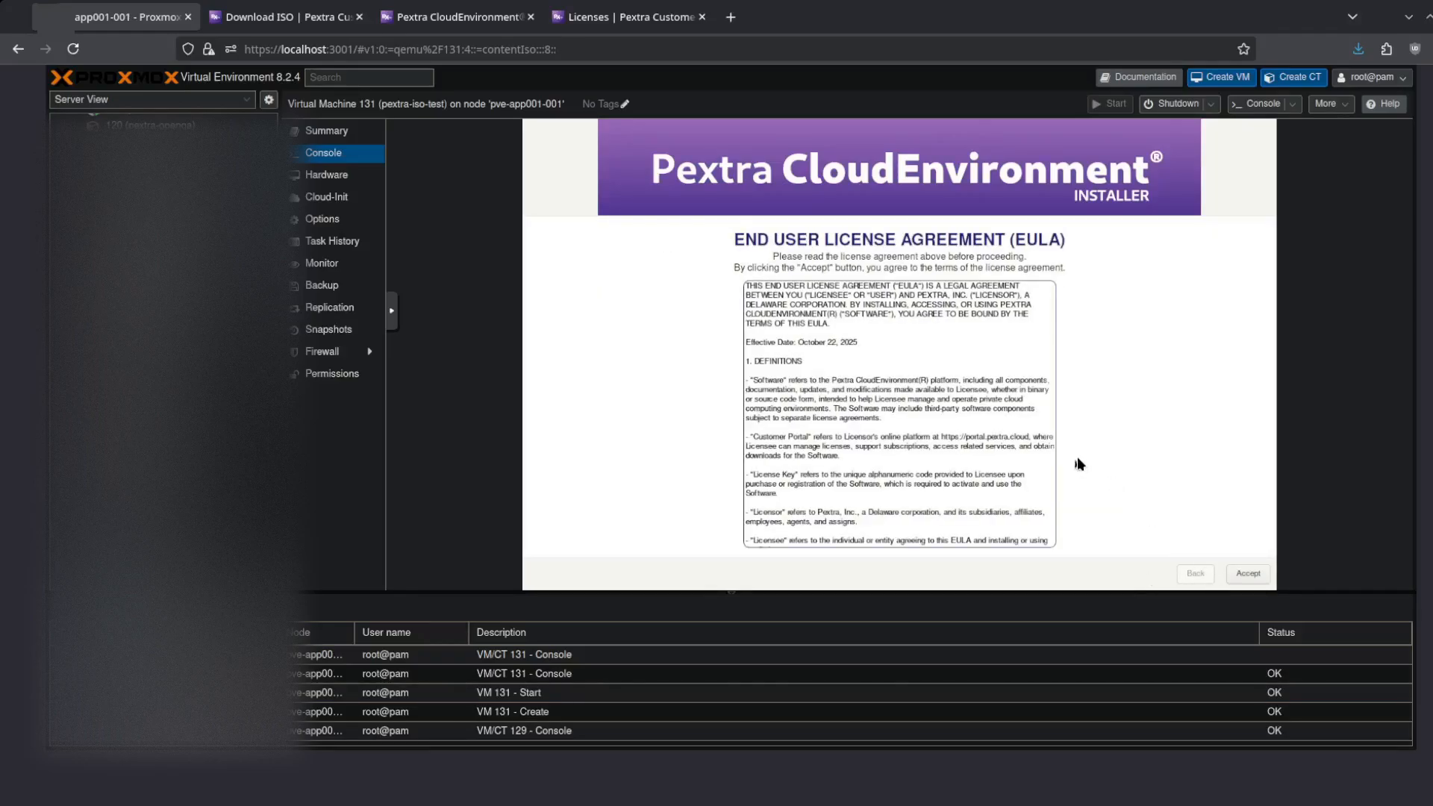
- Accept the installer EULA and choose ens18 as the management interface
{"action": "left_click", "coordinate": [1243, 574]}
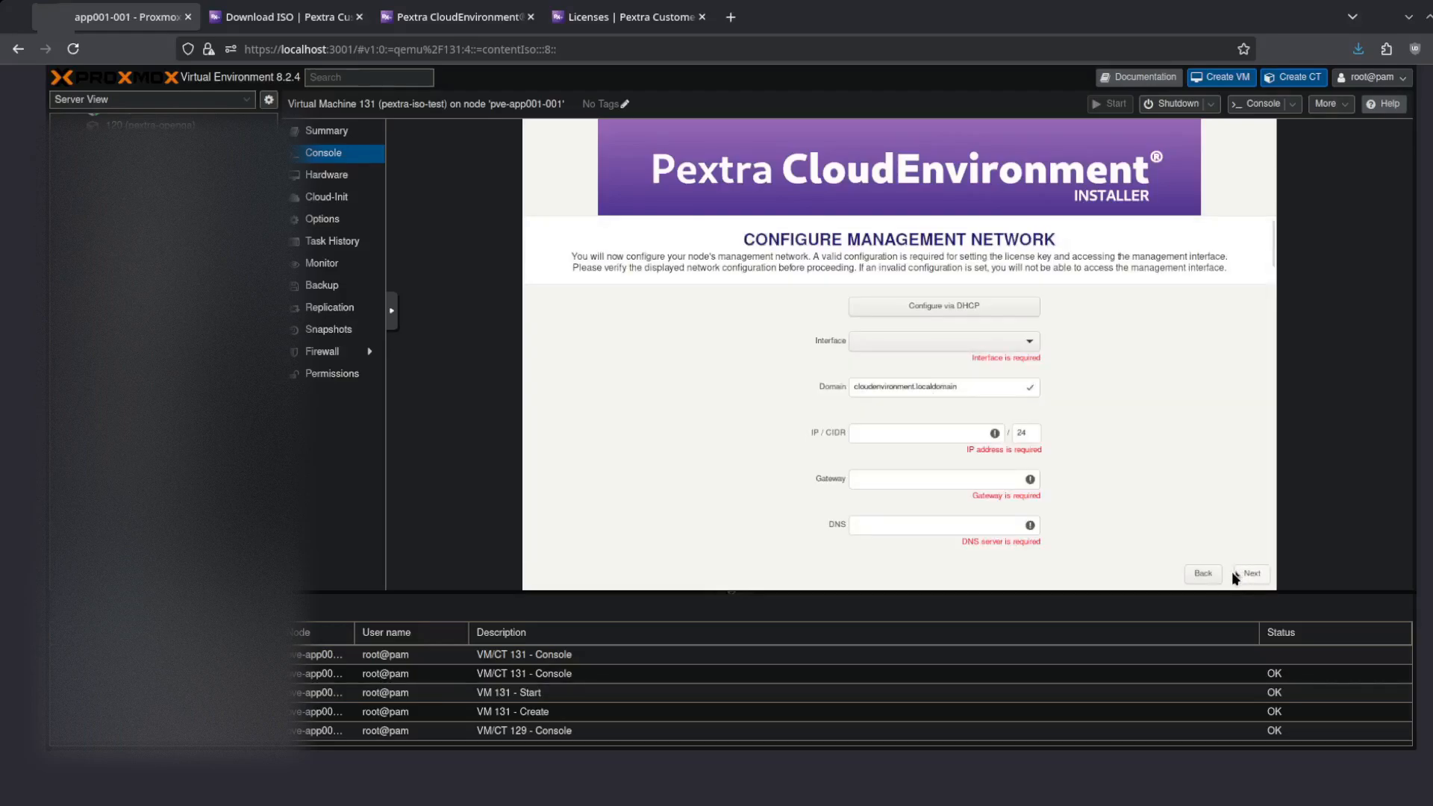
{"action": "left_click", "coordinate": [964, 341]}
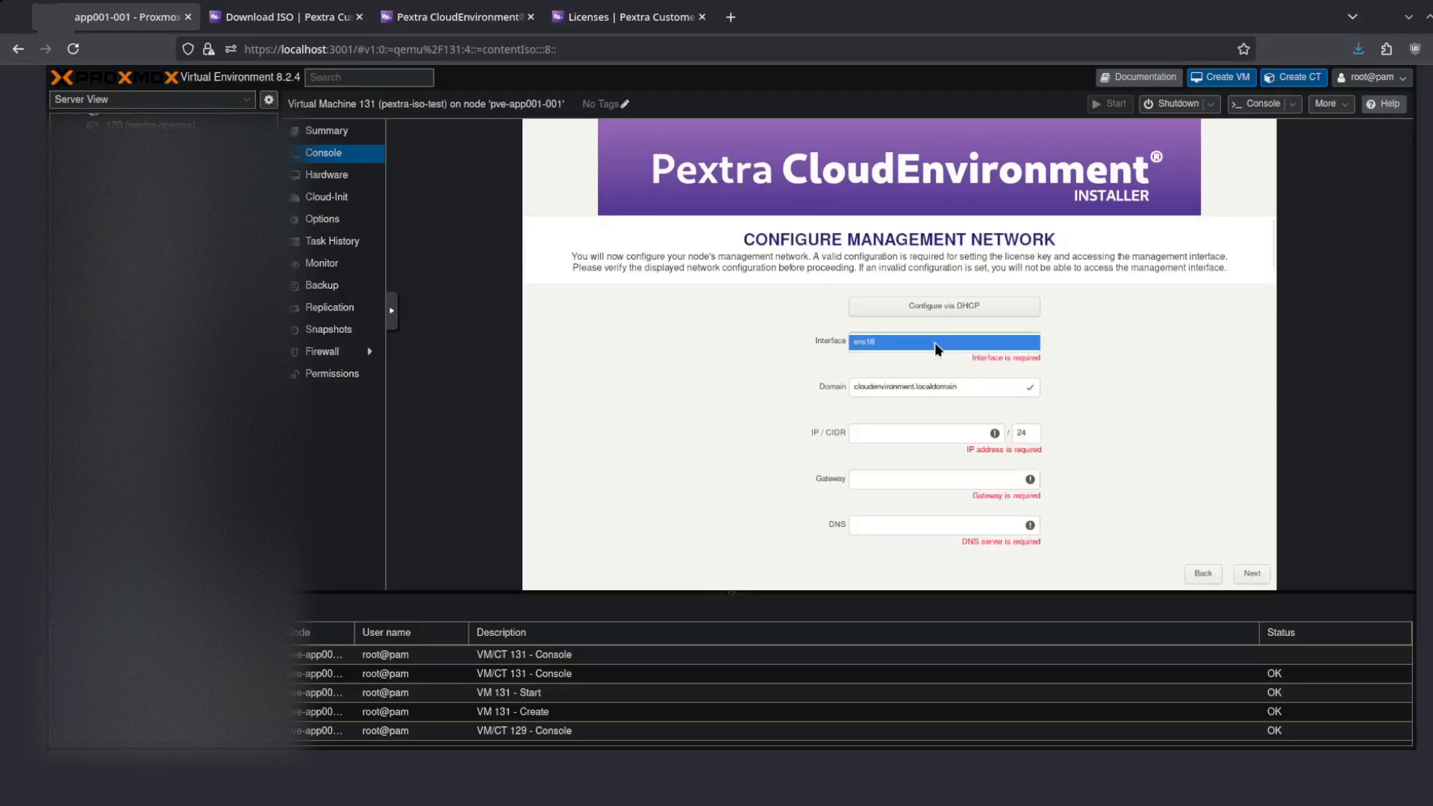
{"action": "left_click", "coordinate": [934, 341]}
- Set IP 192.168.3.131/23 with gateway and DNS 192.168.3.1, then continue
{"action": "left_click", "coordinate": [888, 431]}
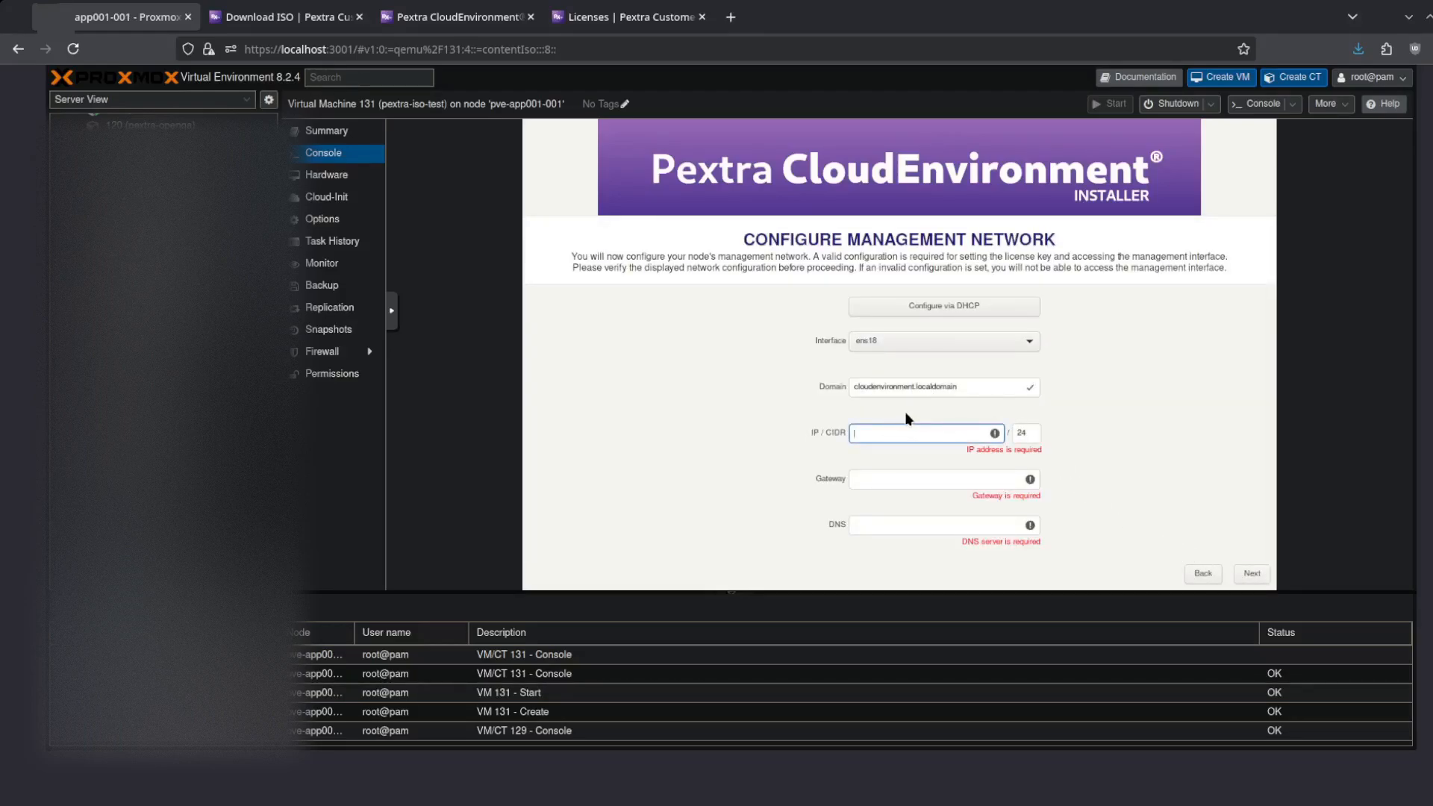
{"action": "type", "text": "192.168.3.131"}
{"action": "key", "text": "Tab"}
{"action": "type", "text": "23"}
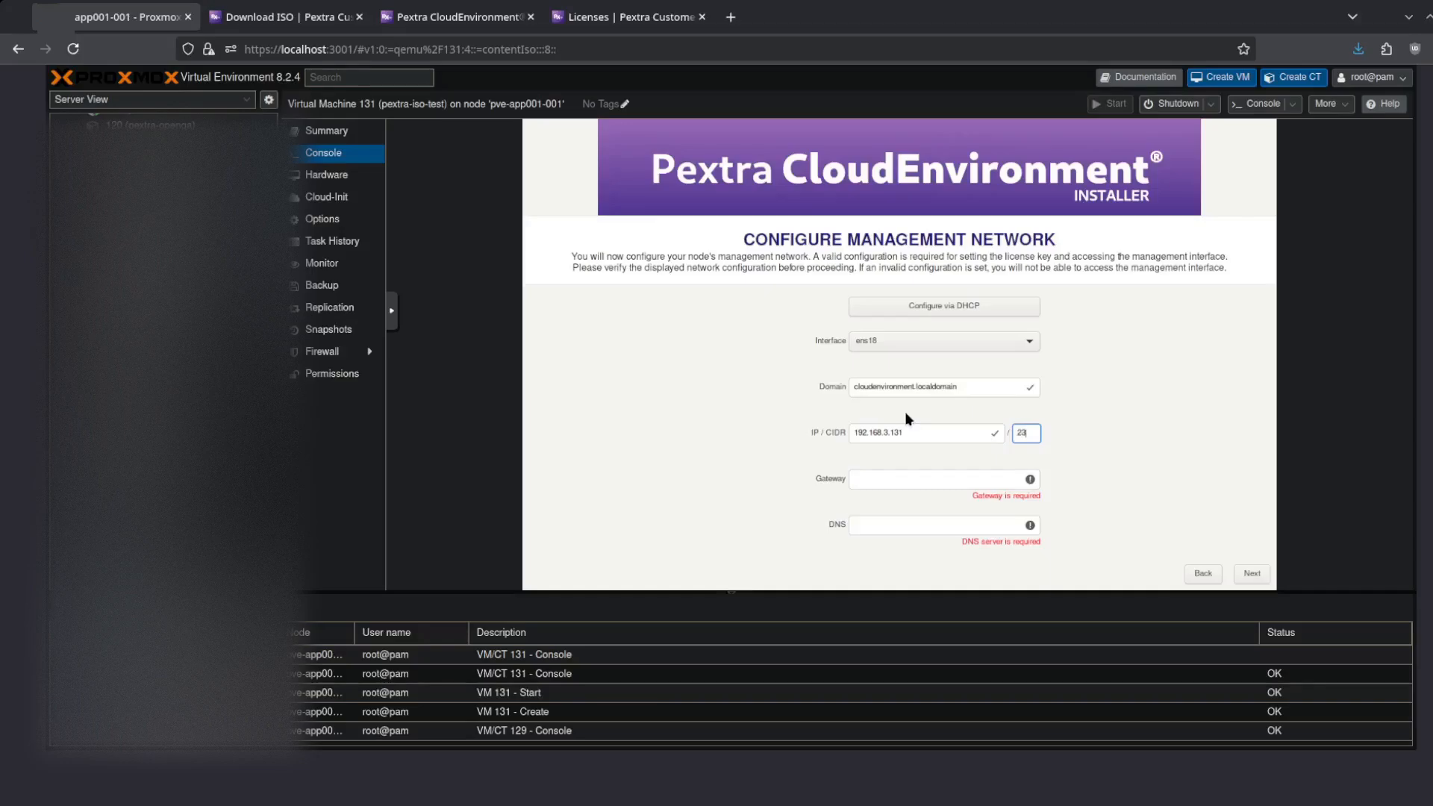
{"action": "key", "text": "Tab"}
{"action": "type", "text": "192.168.3.1"}
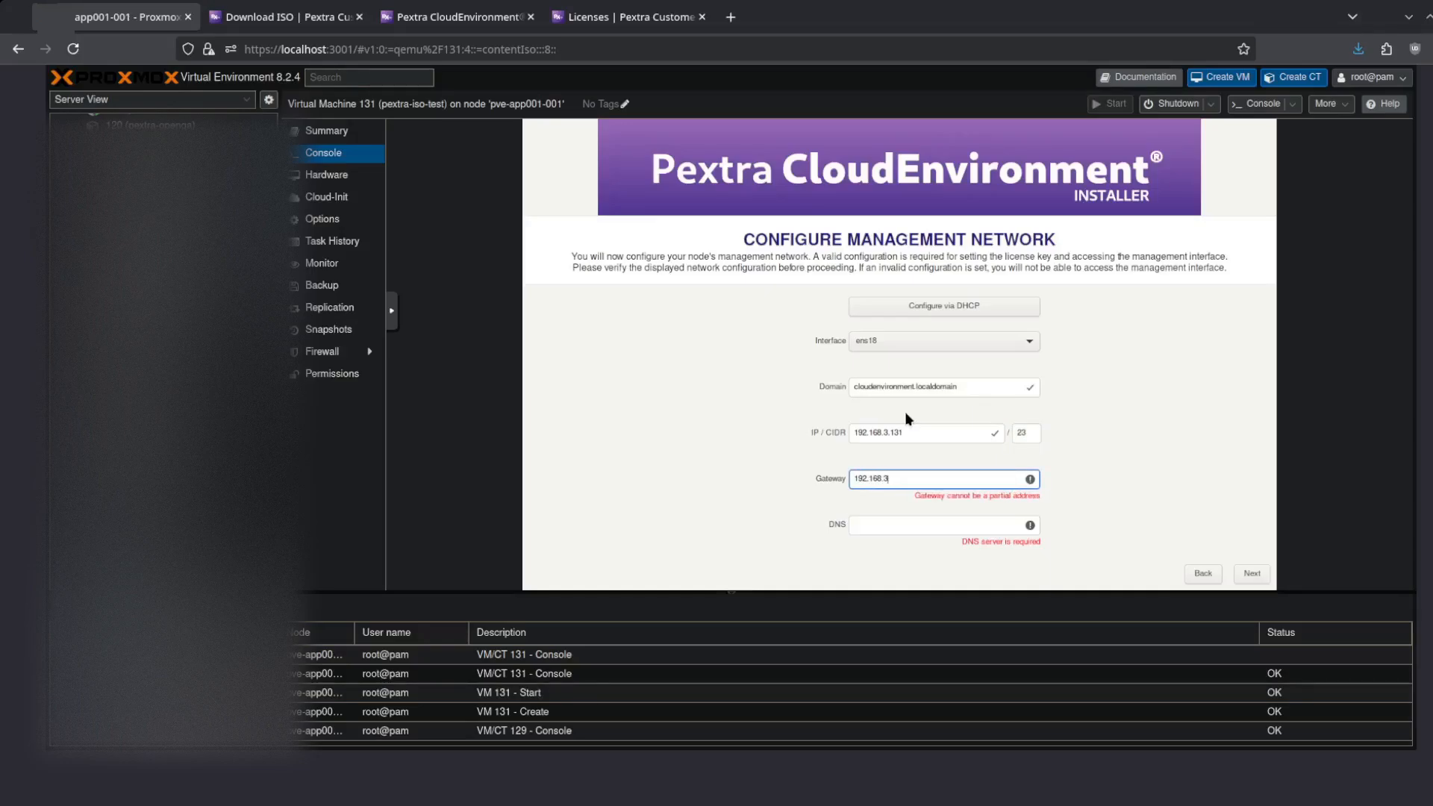
{"action": "key", "text": "Tab"}
{"action": "type", "text": "192.168.3.1"}
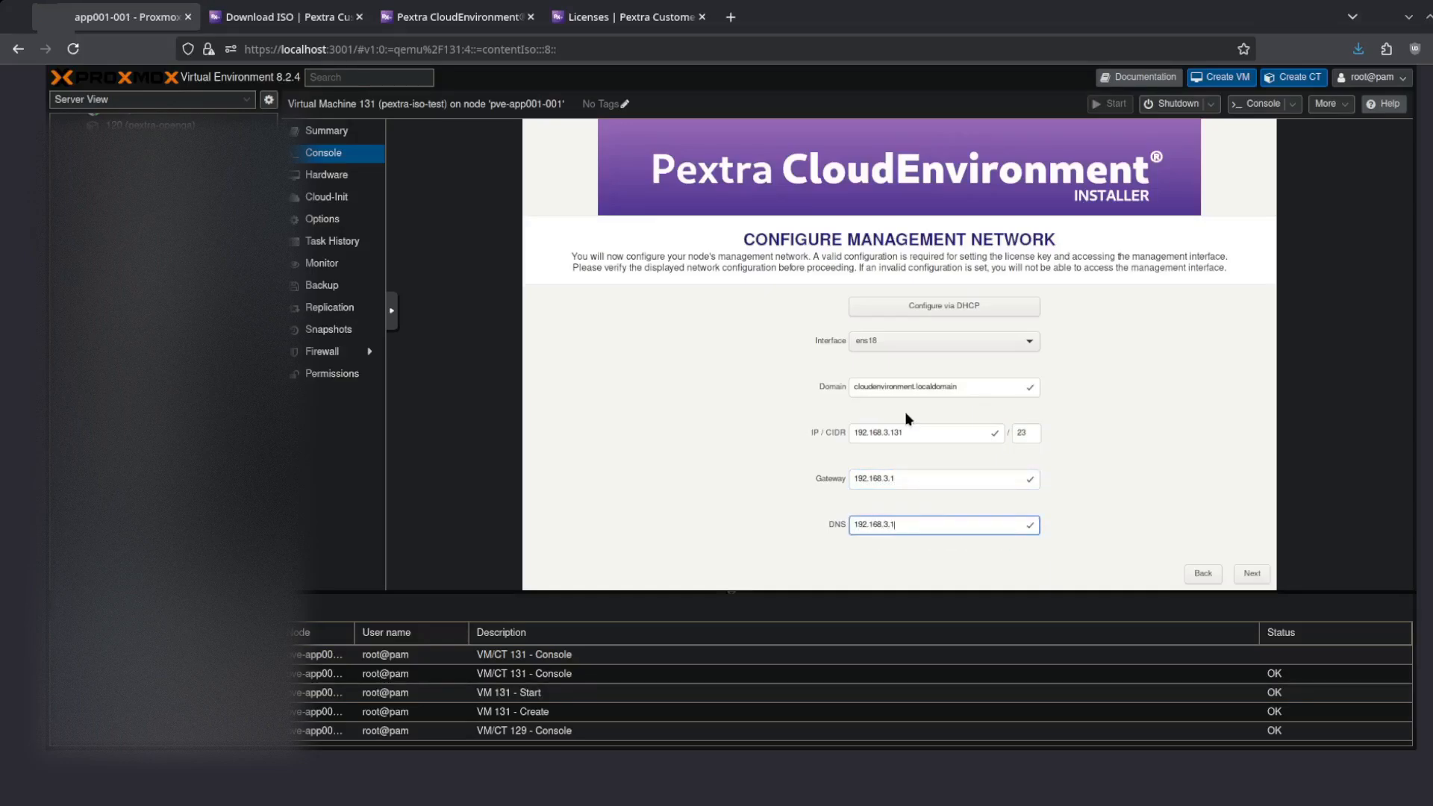
{"action": "left_click", "coordinate": [1244, 573]}
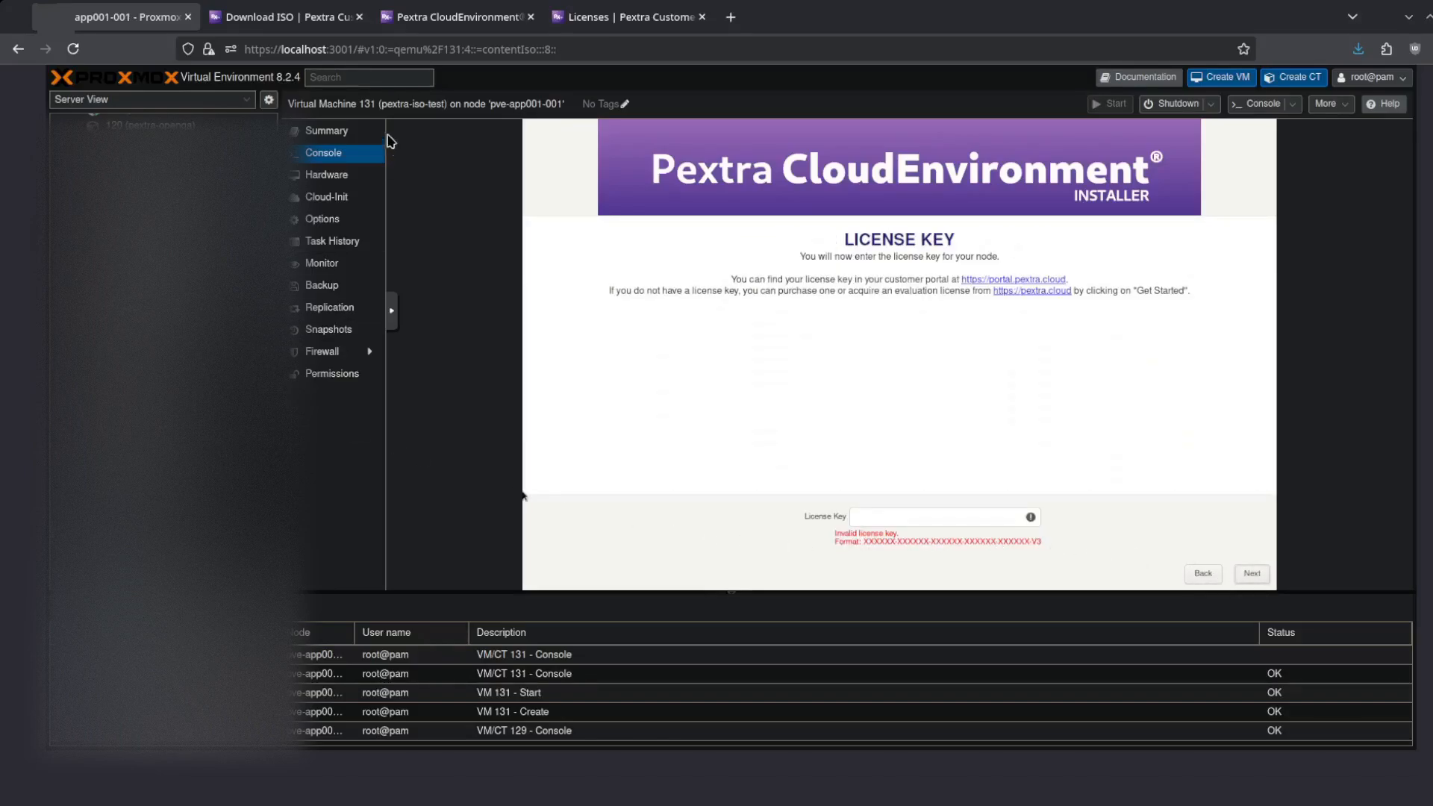
- Check the portal's licence list and verify which licence key was copied
{"action": "left_click", "coordinate": [299, 17]}
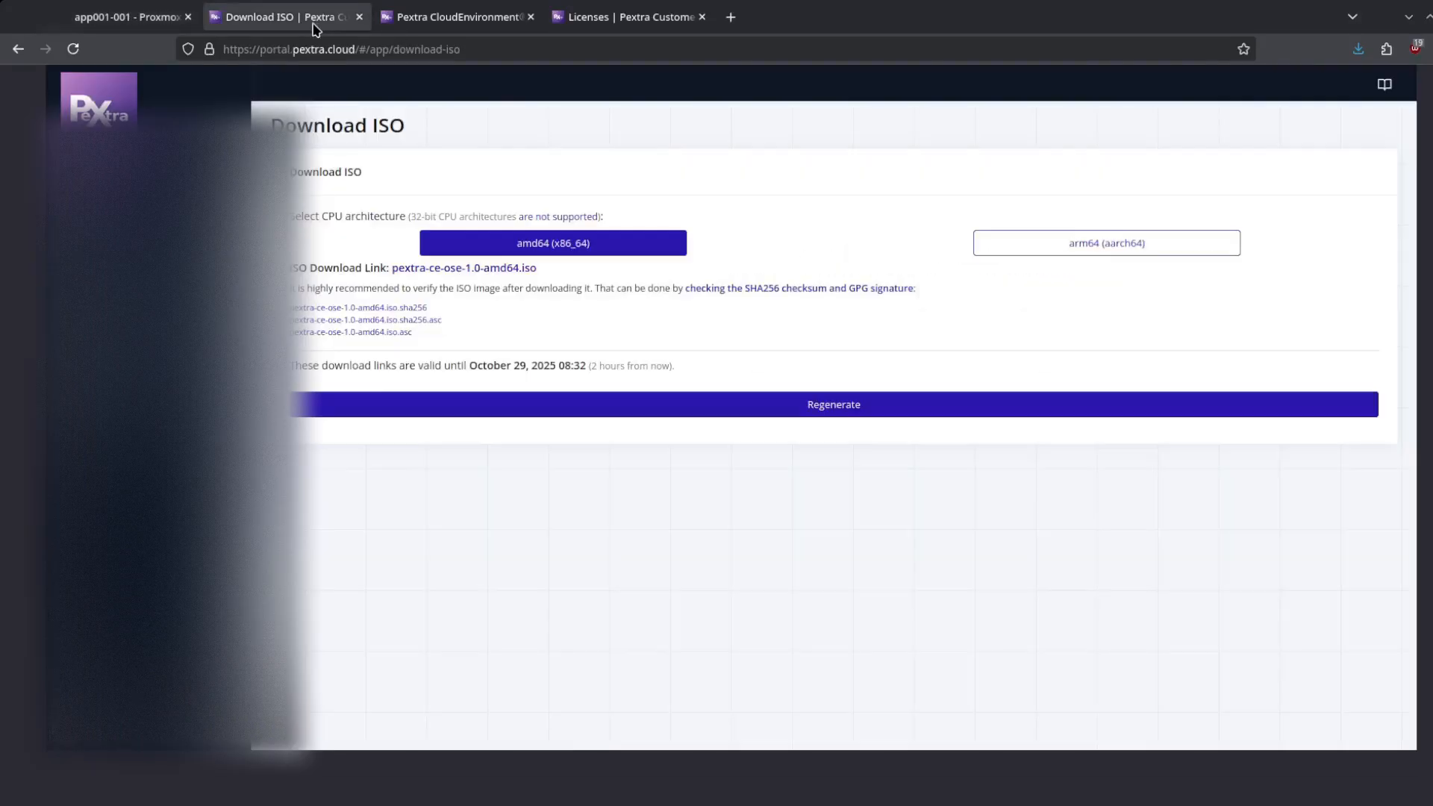
{"action": "left_click", "coordinate": [456, 17]}
{"action": "left_click", "coordinate": [611, 16]}
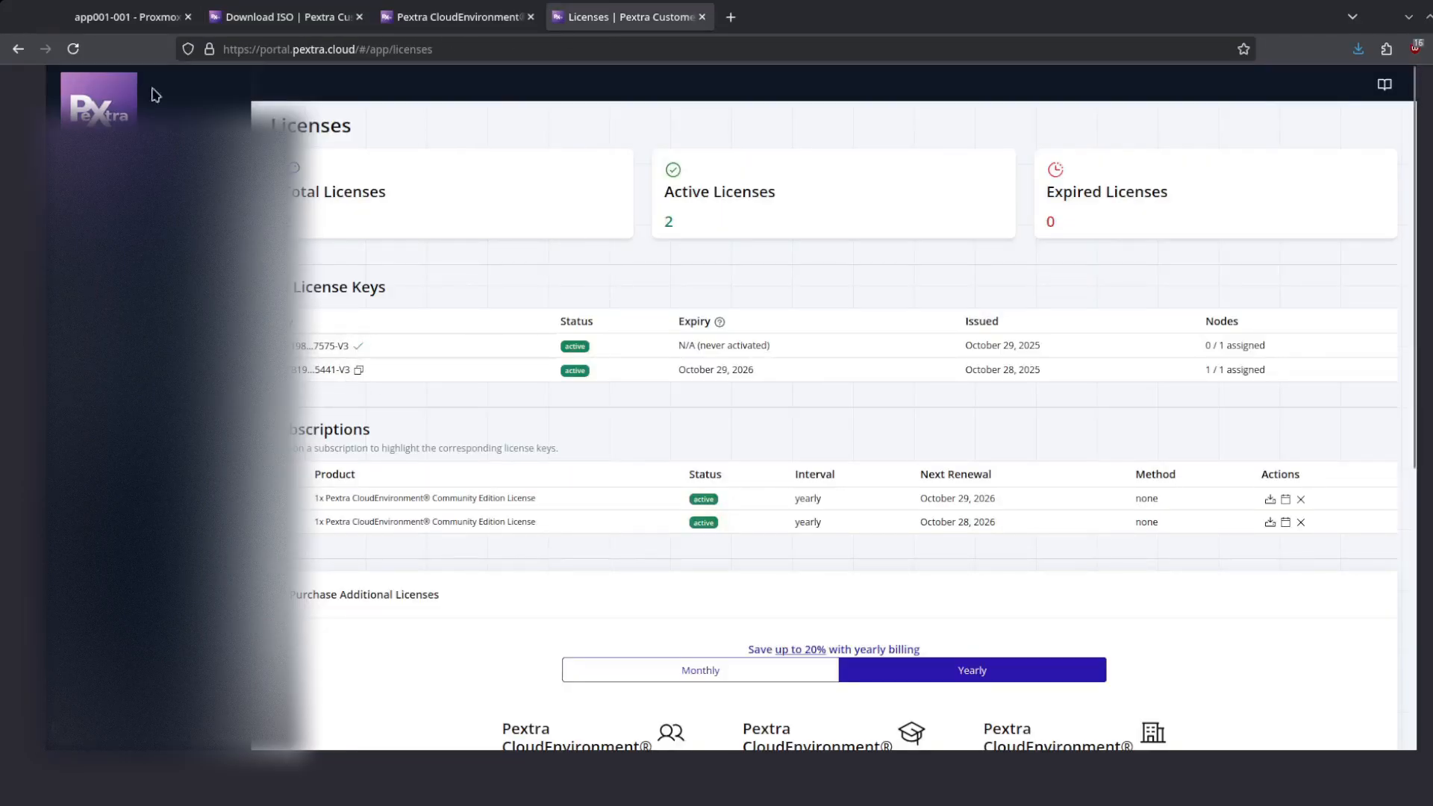
{"action": "left_click", "coordinate": [134, 16]}
{"action": "left_click", "coordinate": [252, 46]}
{"action": "key", "text": "ctrl+v"}
- Type the licence key into the installer's License Key field
{"action": "left_click", "coordinate": [902, 420]}
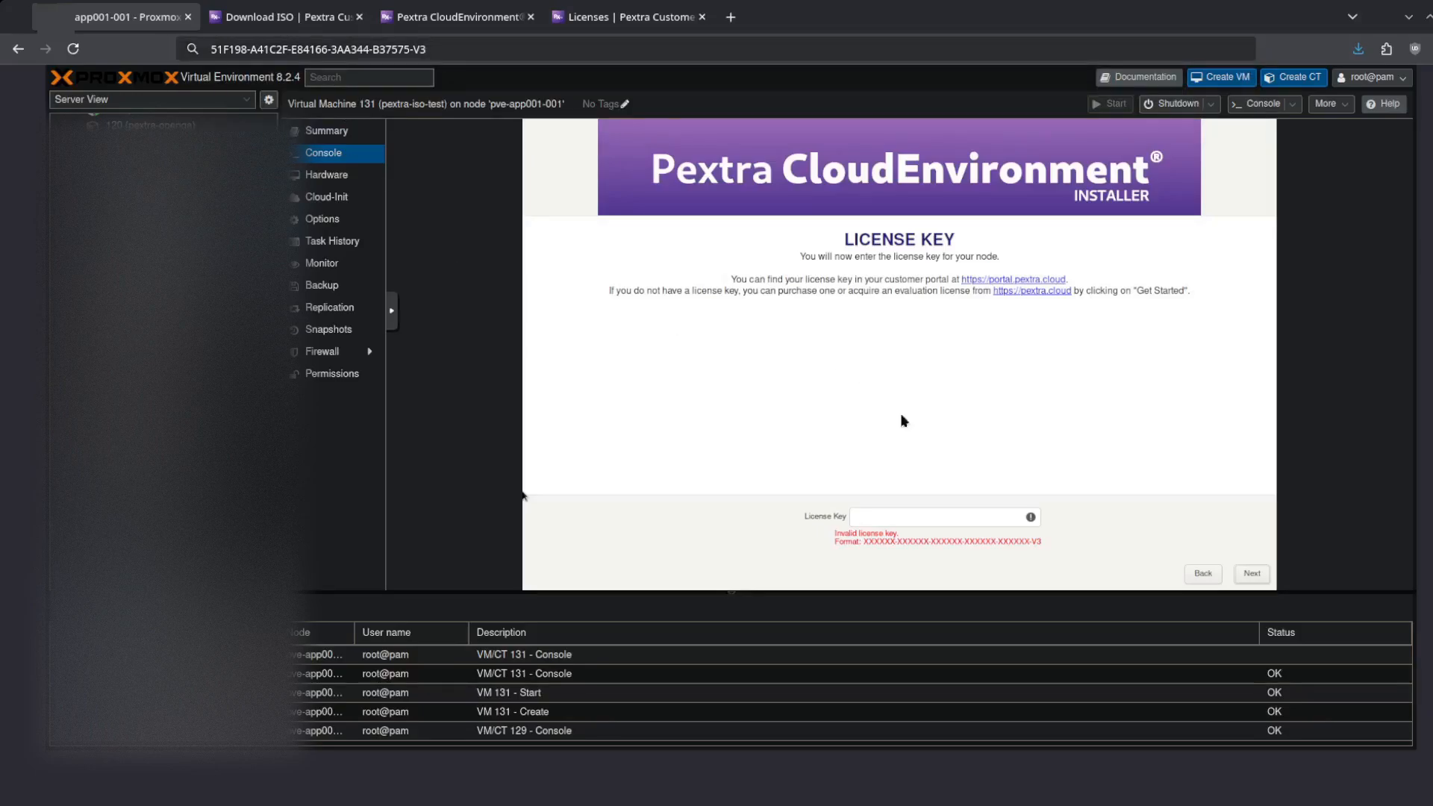
{"action": "left_click", "coordinate": [905, 515]}
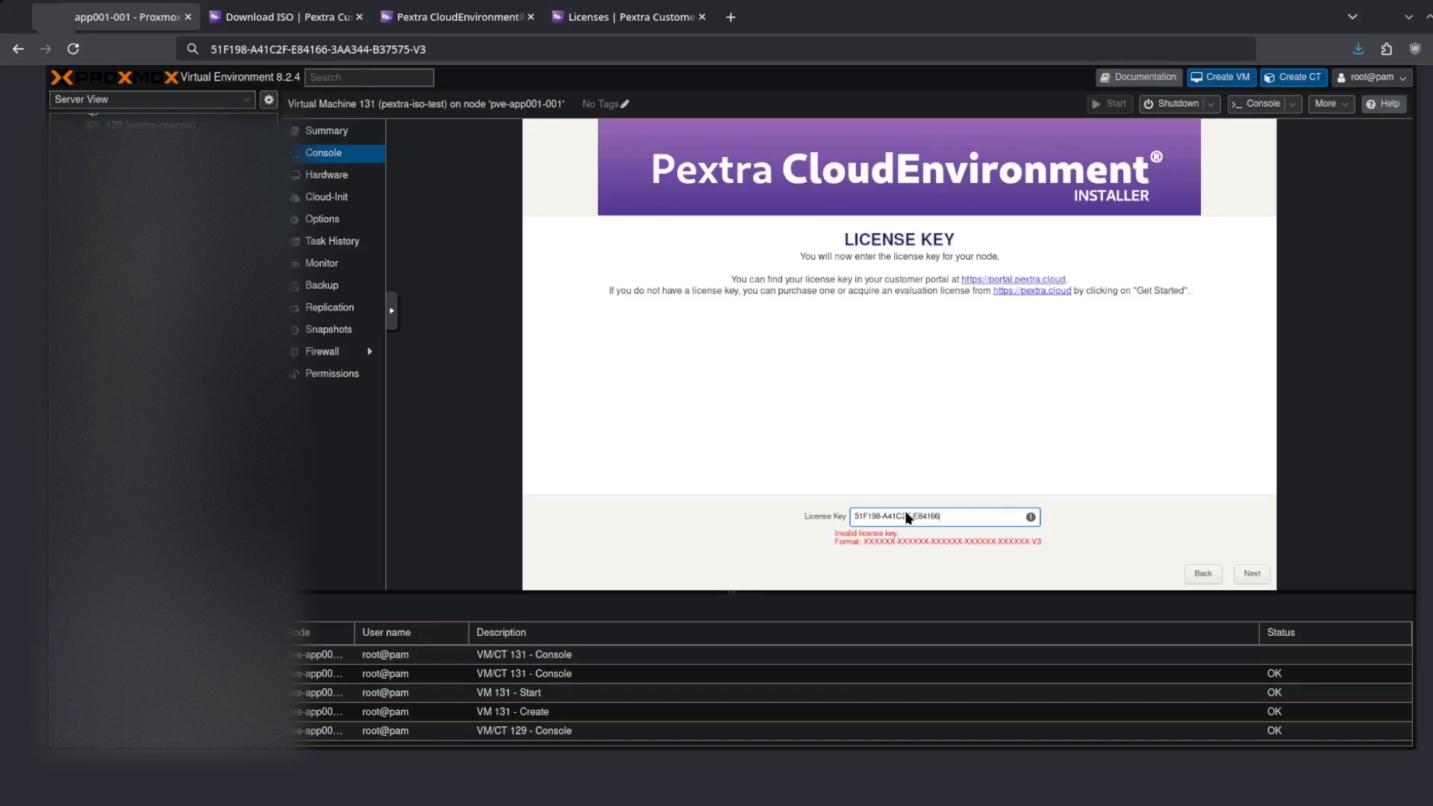
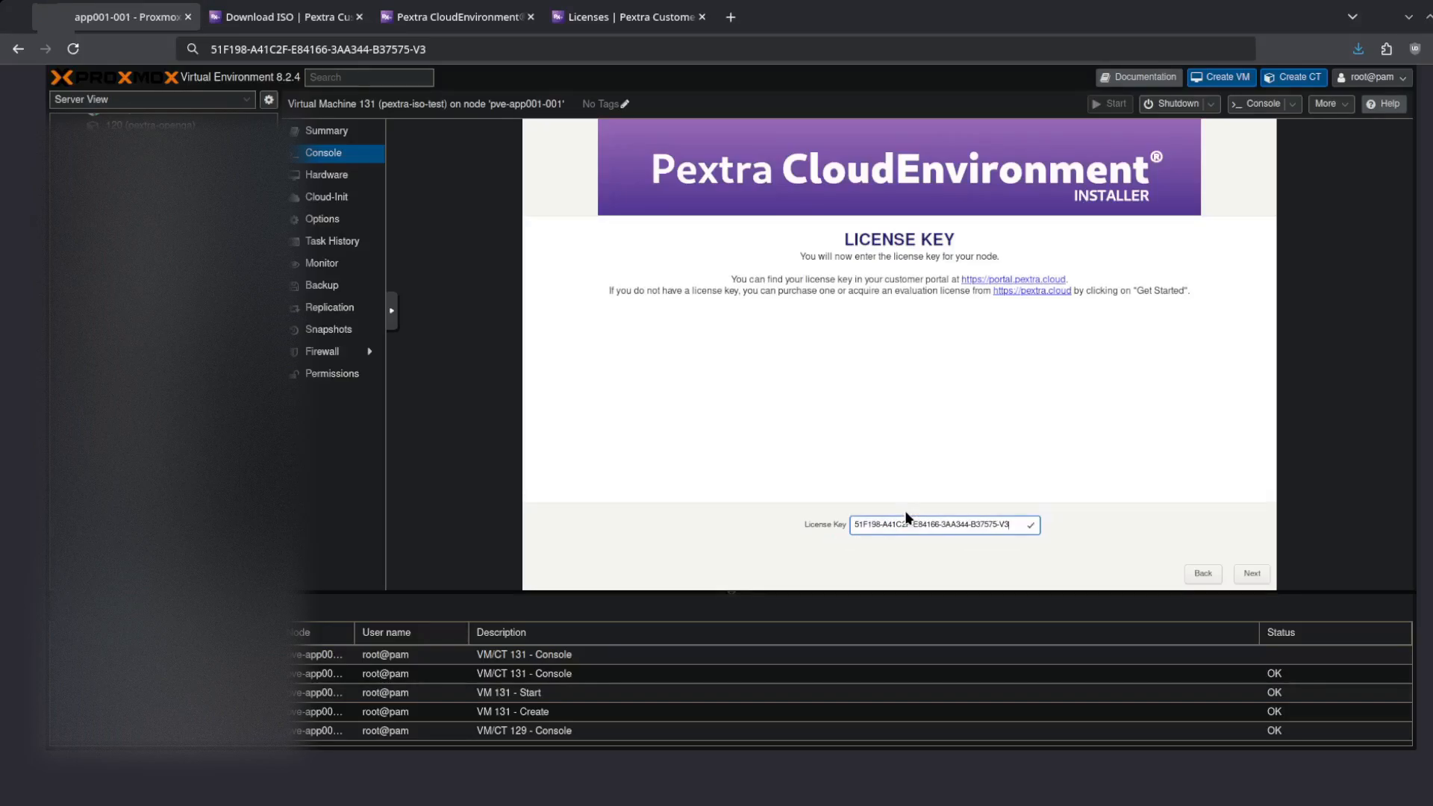
- Set the default organization's country to United States and timezone to Etc/Utc
{"action": "left_click", "coordinate": [1249, 575]}
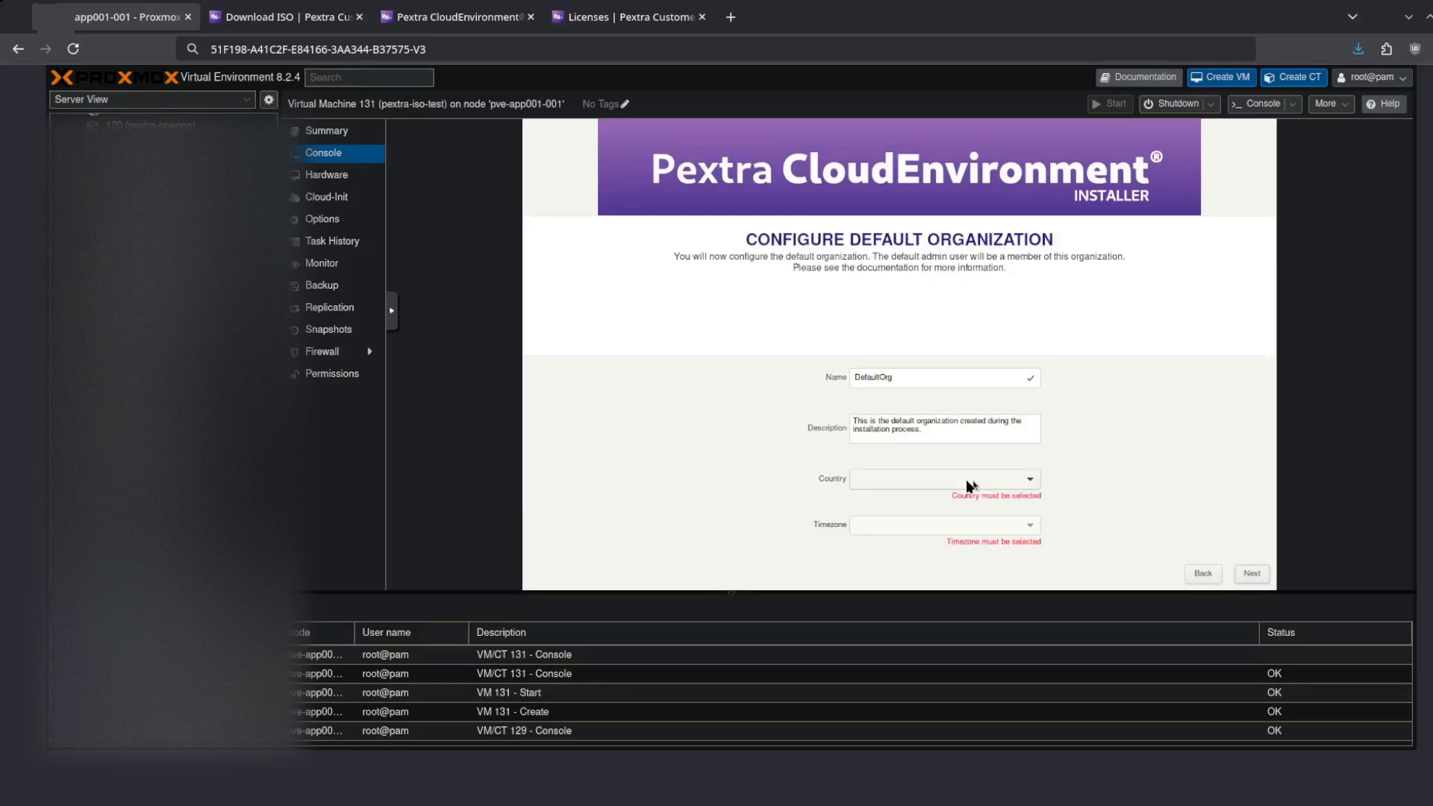
{"action": "left_click", "coordinate": [966, 479]}
{"action": "left_click", "coordinate": [959, 481]}
{"action": "left_click", "coordinate": [891, 524]}
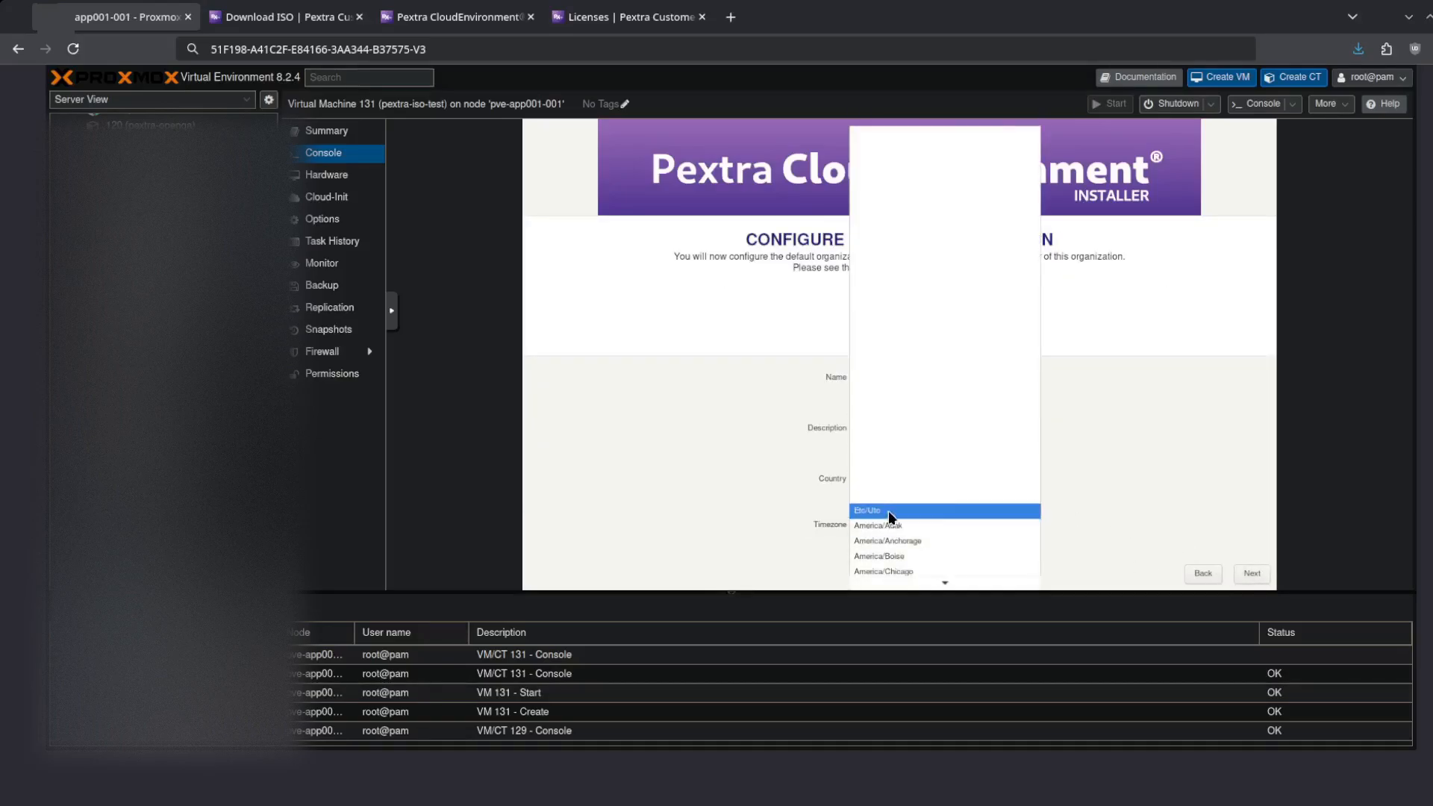
{"action": "left_click", "coordinate": [888, 511]}
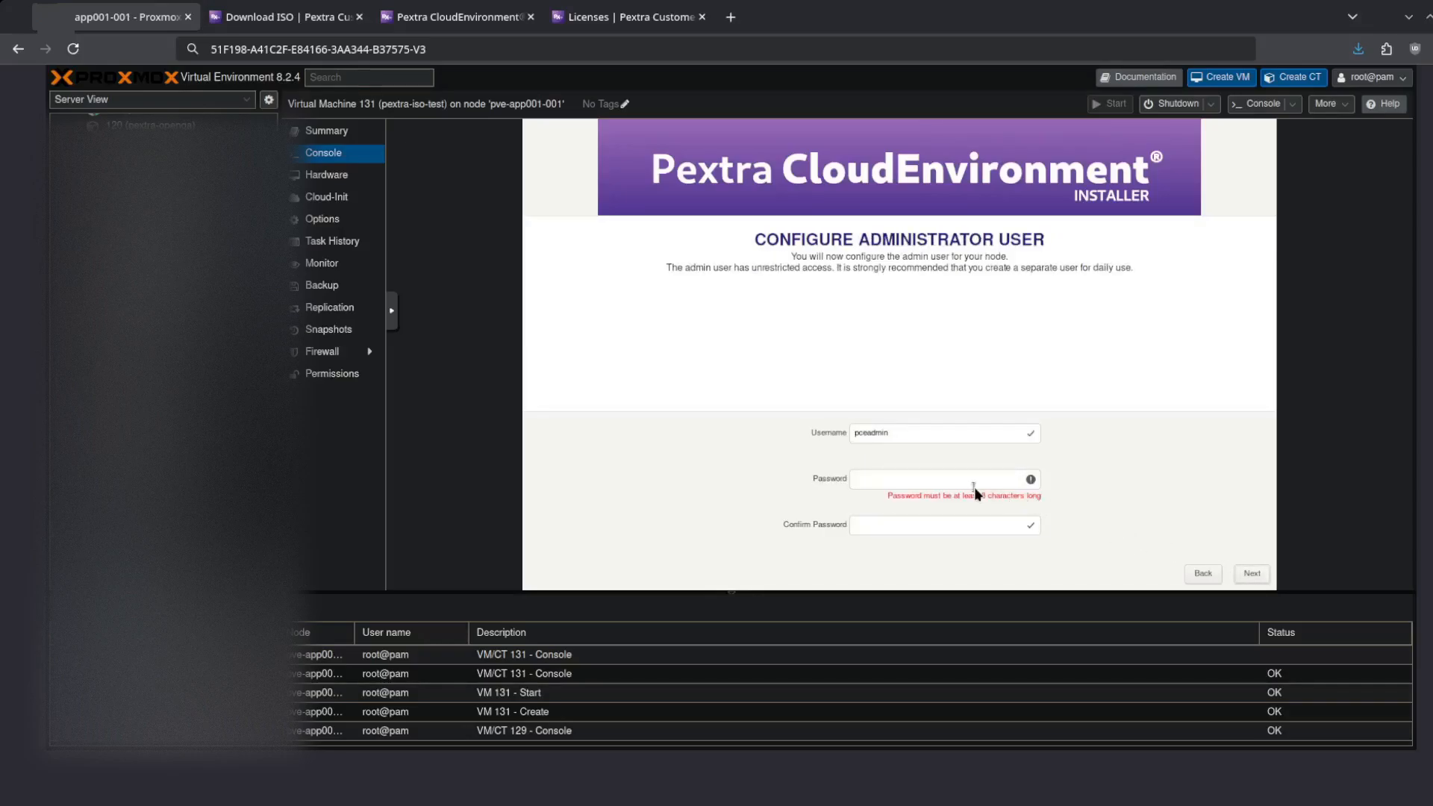
- Enter and confirm the admin password
{"action": "left_click", "coordinate": [974, 481]}
{"action": "type", "text": "•••••••••••"}
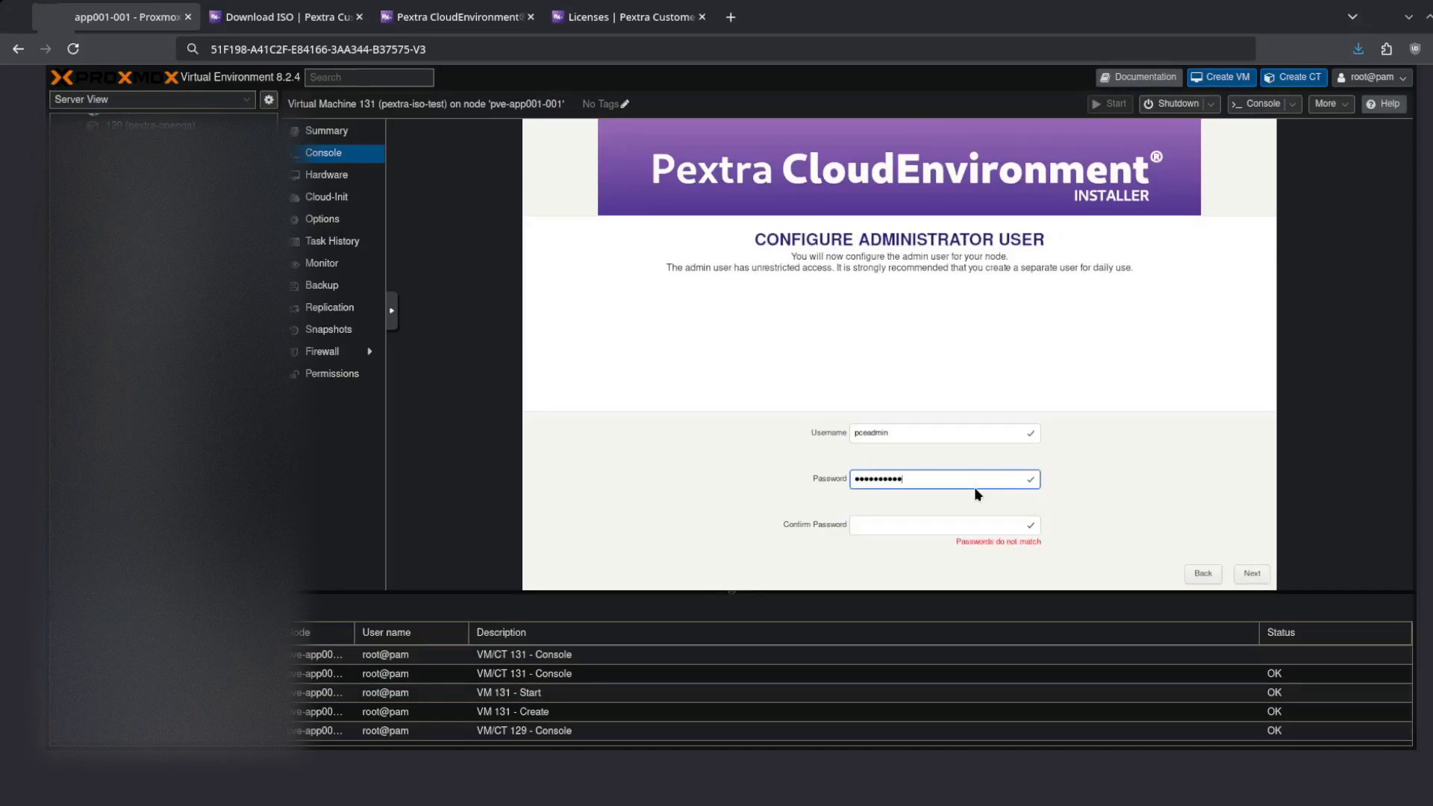
{"action": "key", "text": "Tab"}
{"action": "type", "text": "•••••••••••"}
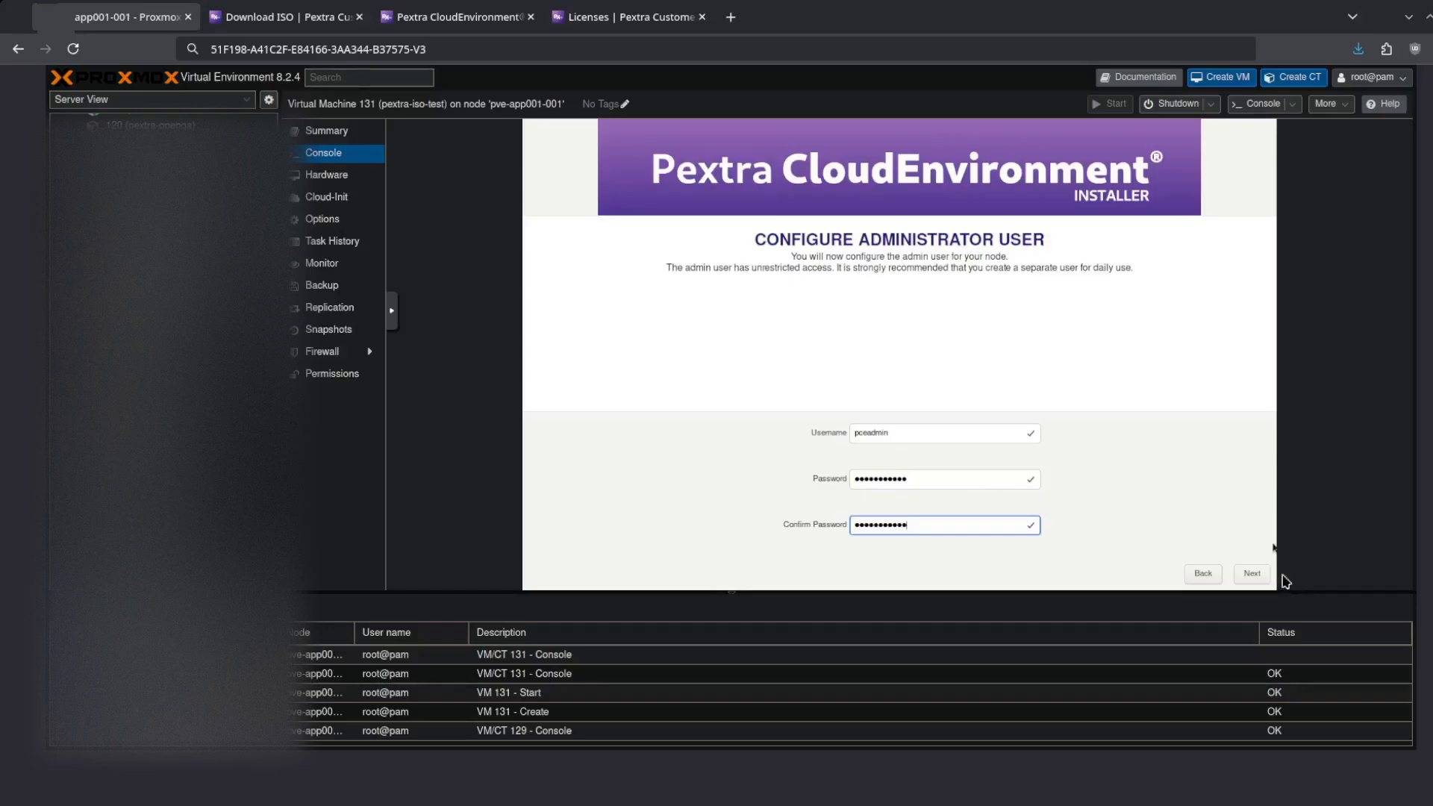
{"action": "left_click", "coordinate": [1251, 573]}
- Use xfs on /dev/sda (32GiB) as the boot disk and proceed to the summary
{"action": "left_click", "coordinate": [875, 444]}
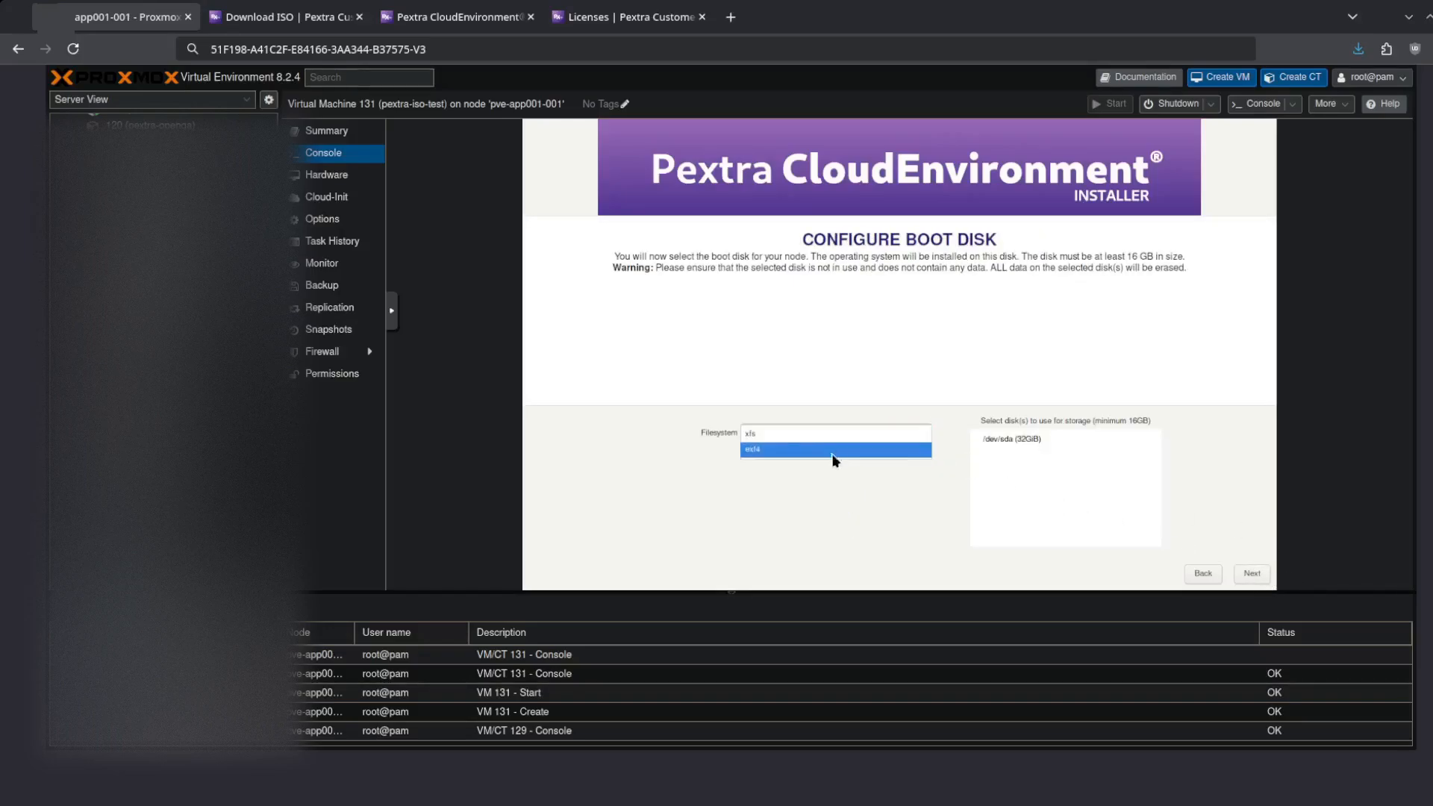
{"action": "left_click", "coordinate": [792, 438]}
{"action": "left_click", "coordinate": [1057, 442]}
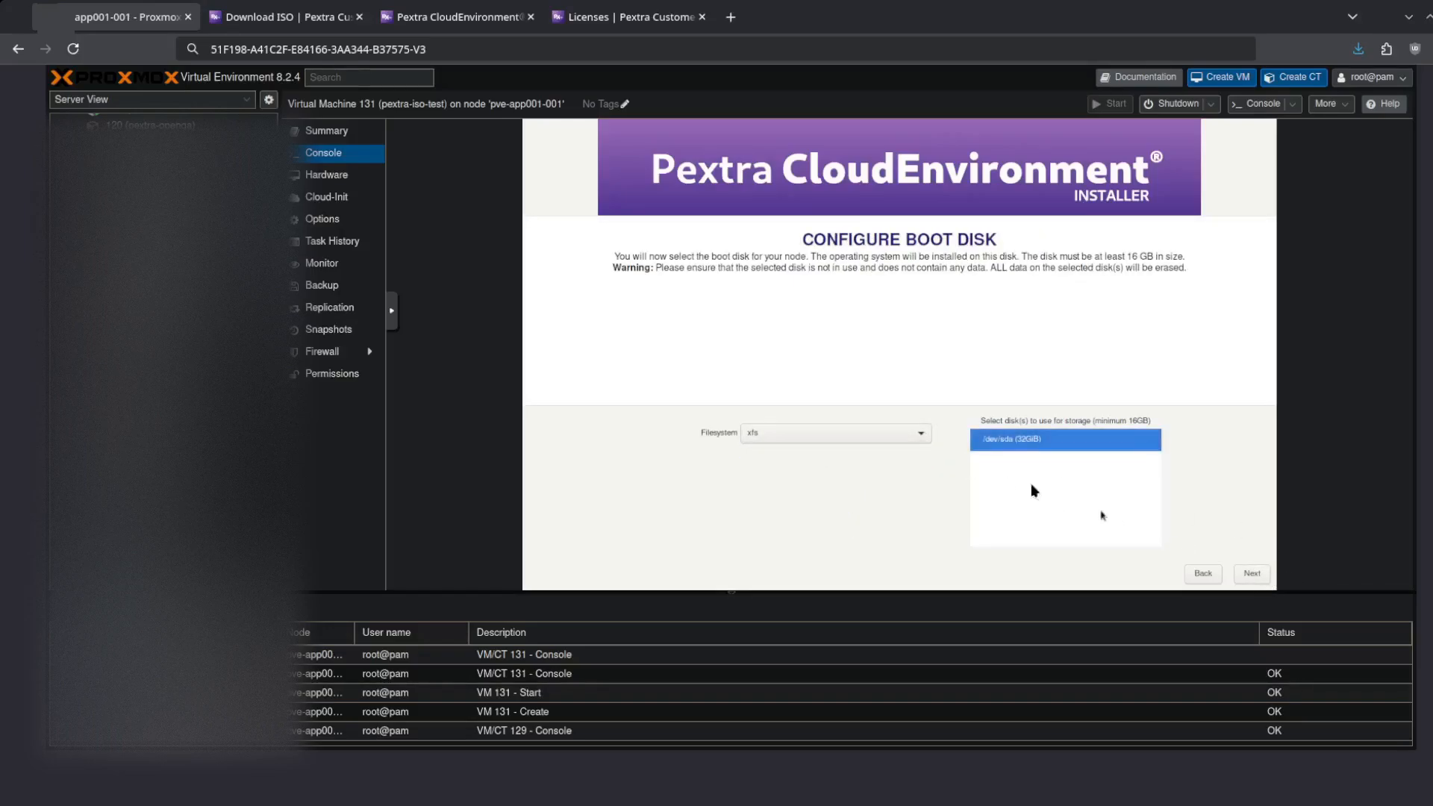
{"action": "left_click", "coordinate": [1251, 573]}
- Enable auto-reboot after successful installation and begin installing Pextra CloudEnvironment
{"action": "left_click", "coordinate": [898, 548]}
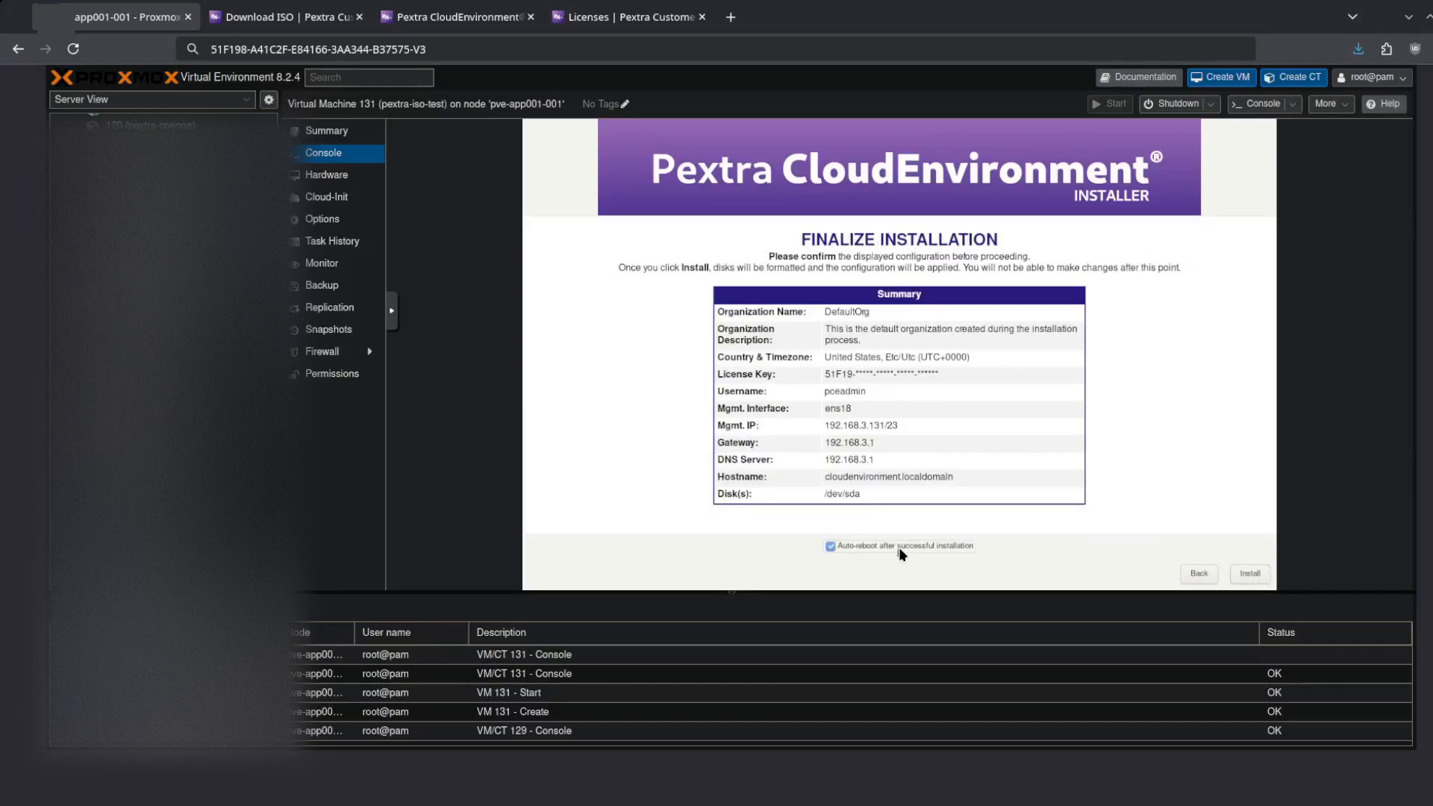
{"action": "left_click", "coordinate": [1248, 573]}
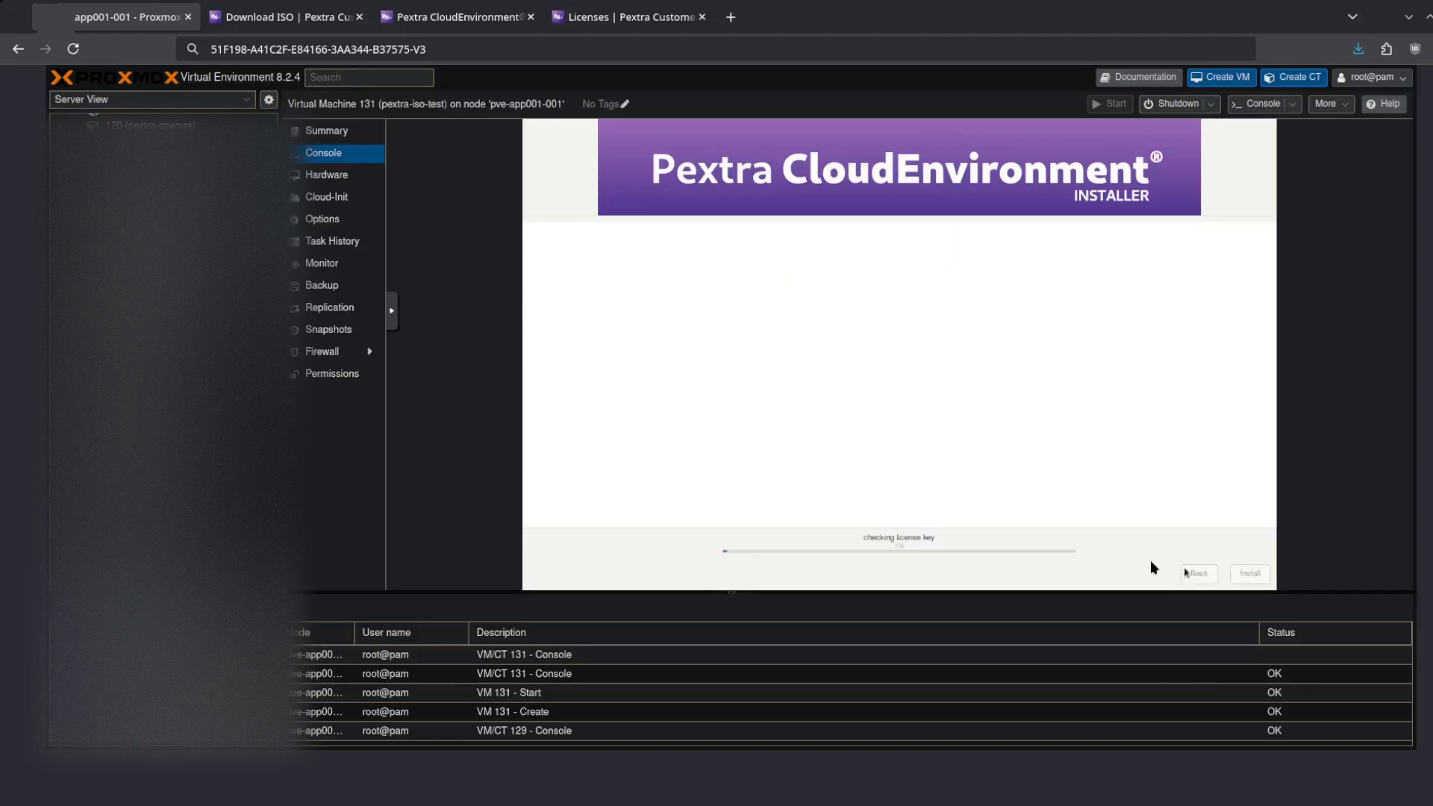